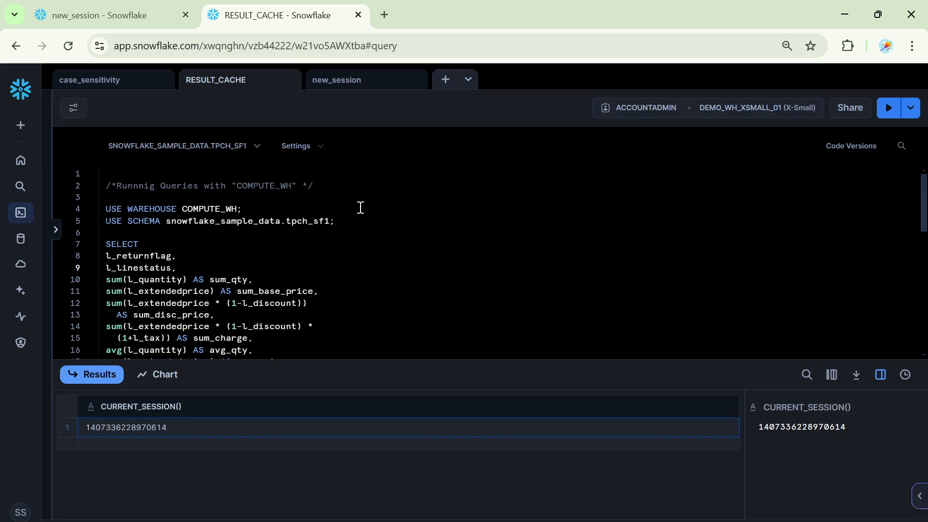
- Run the USE WAREHOUSE COMPUTE_WH and USE SCHEMA snowflake_sample_data.tpch_sf1 statements one after the other
{"action": "left_click", "coordinate": [410, 224]}
{"action": "left_click_drag", "start_coordinate": [105, 209], "coordinate": [311, 211]}
{"action": "left_click", "coordinate": [889, 109]}
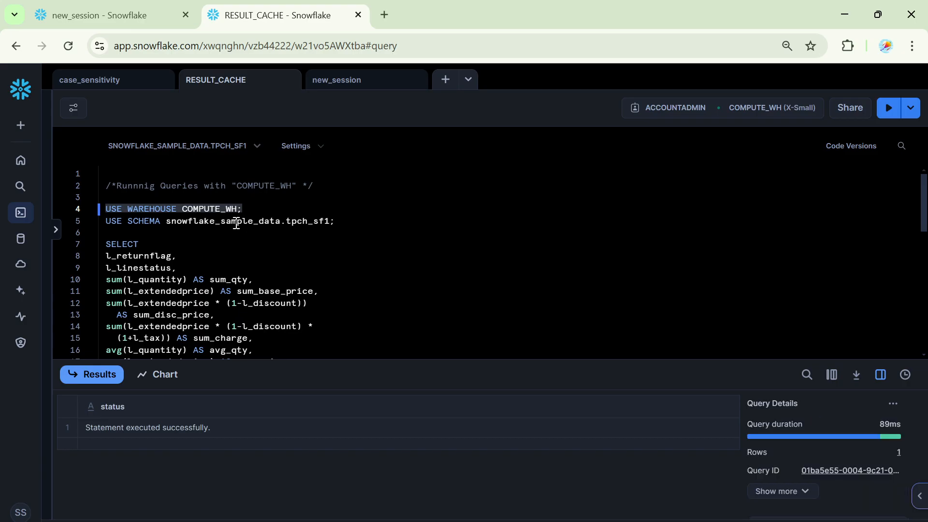
{"action": "double_click", "coordinate": [227, 210]}
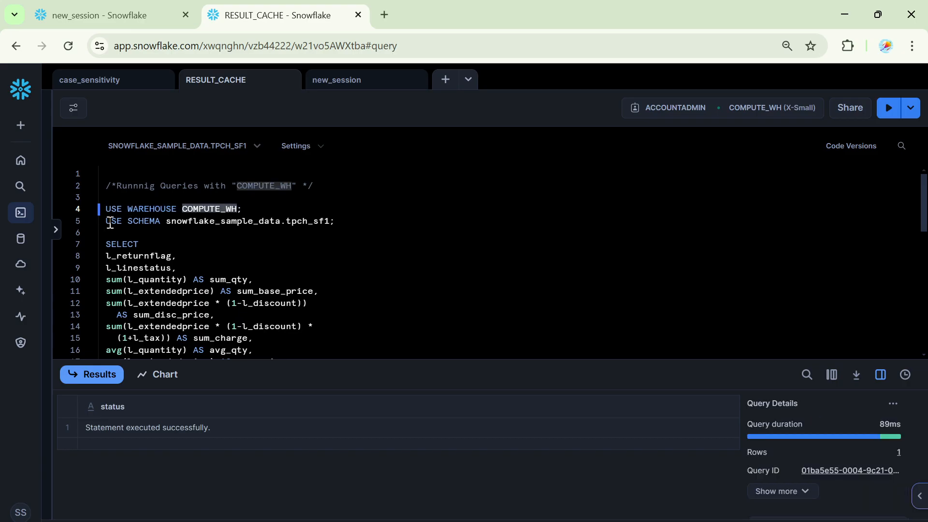
{"action": "left_click_drag", "start_coordinate": [109, 223], "coordinate": [360, 221]}
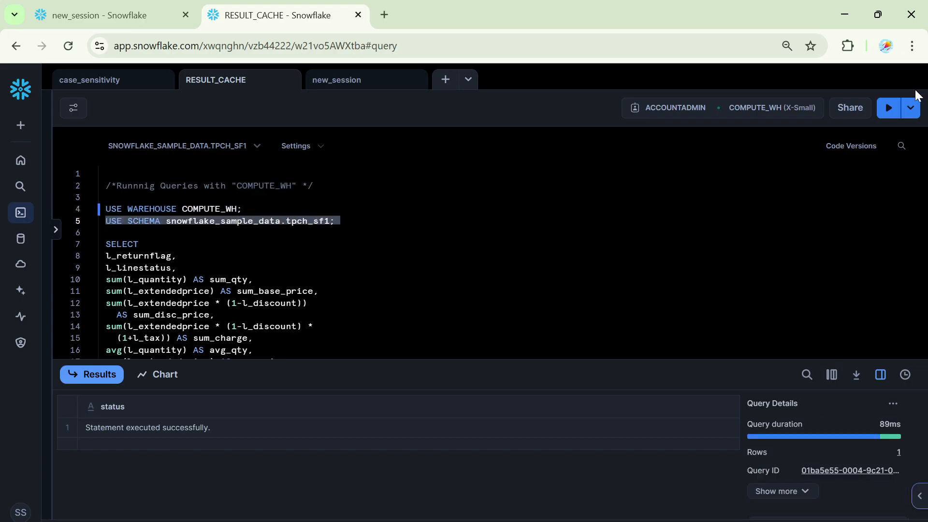
{"action": "left_click", "coordinate": [880, 118]}
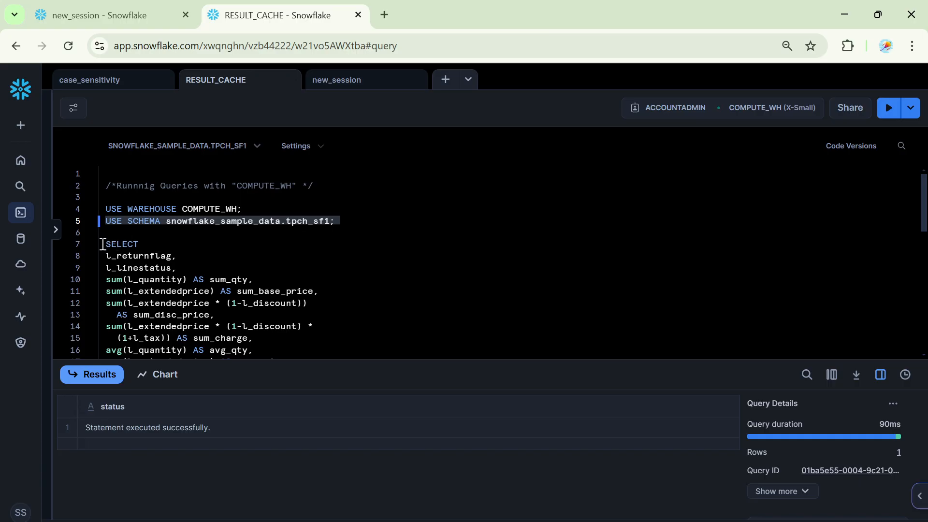
- Run the full aggregate SELECT query on lineitem, from line 7 through its ORDER BY clause
{"action": "left_click_drag", "start_coordinate": [102, 244], "coordinate": [320, 333]}
{"action": "scroll", "coordinate": [321, 331], "scroll_direction": "down", "scroll_amount": 3}
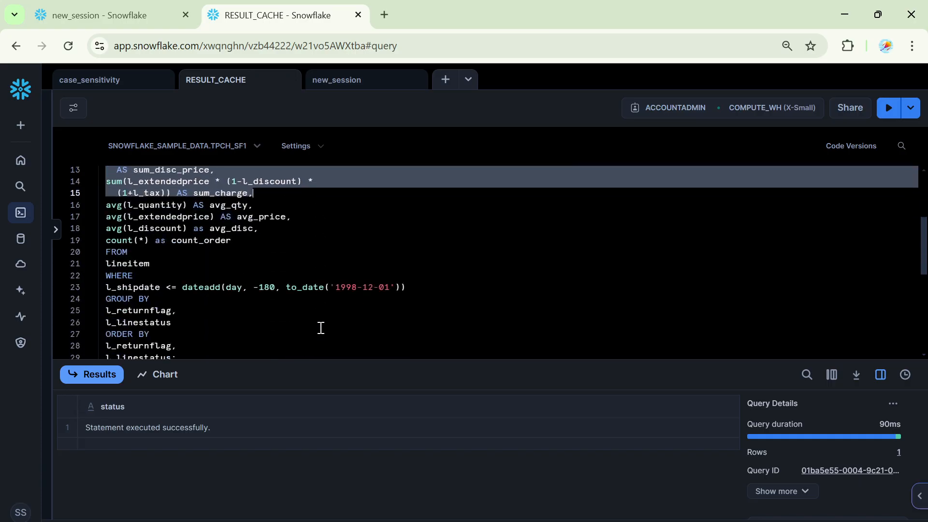
{"action": "scroll", "coordinate": [321, 328], "scroll_direction": "down", "scroll_amount": 3}
{"action": "left_click", "coordinate": [300, 285], "text": "shift"}
{"action": "scroll", "coordinate": [350, 283], "scroll_direction": "up", "scroll_amount": 4}
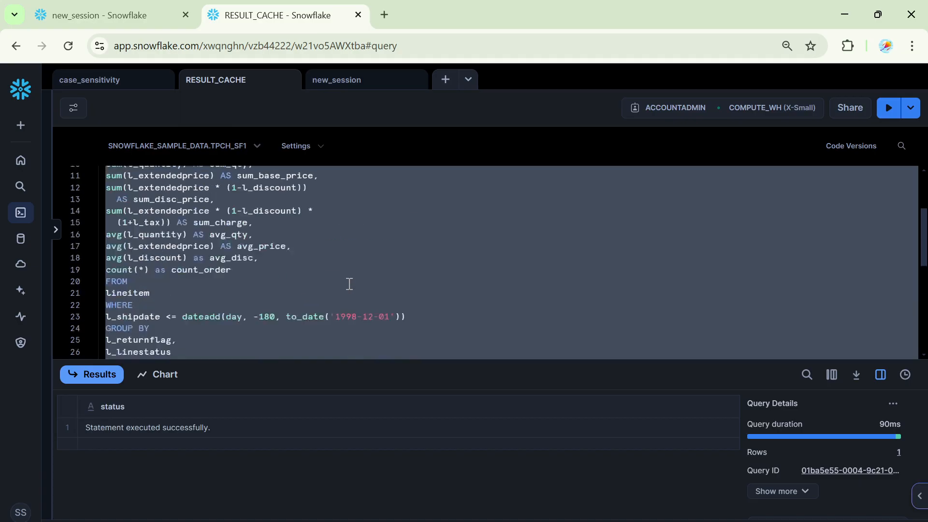
{"action": "scroll", "coordinate": [350, 284], "scroll_direction": "up", "scroll_amount": 3}
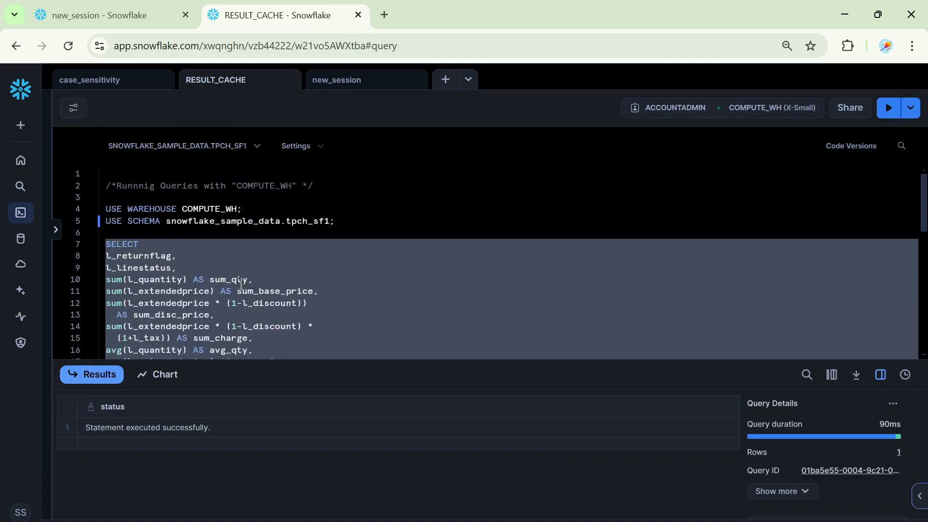
{"action": "scroll", "coordinate": [245, 285], "scroll_direction": "down", "scroll_amount": 5}
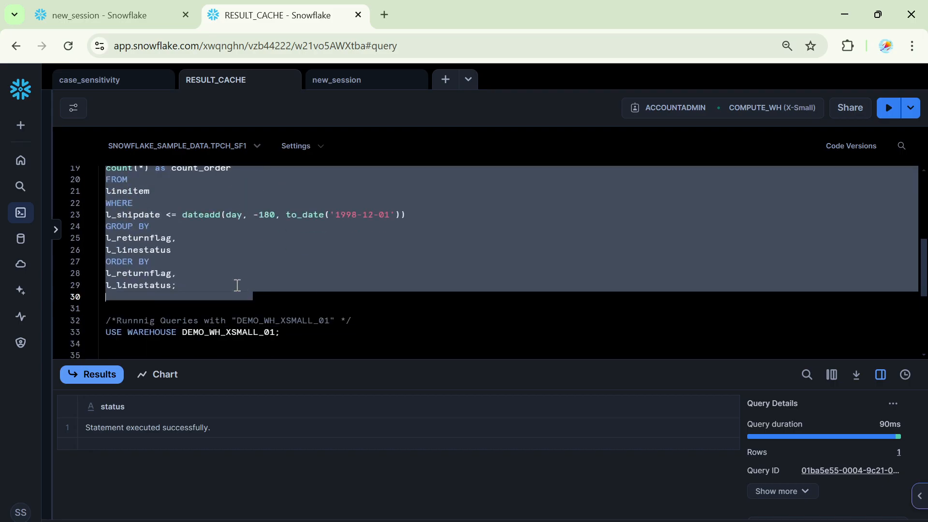
{"action": "left_click", "coordinate": [888, 110]}
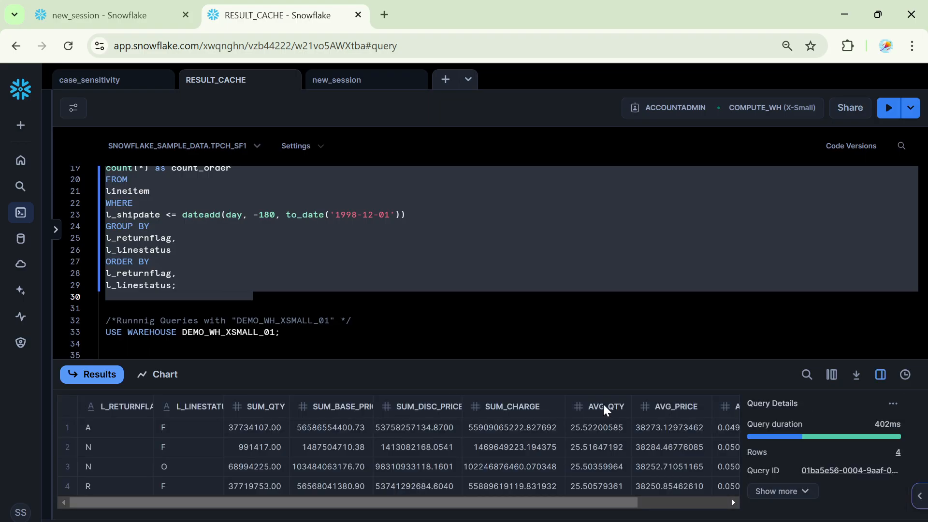
- Open the query profile of the executed lineitem query and examine its operator nodes from Result to TableScan
{"action": "left_click_drag", "start_coordinate": [556, 367], "coordinate": [557, 297]}
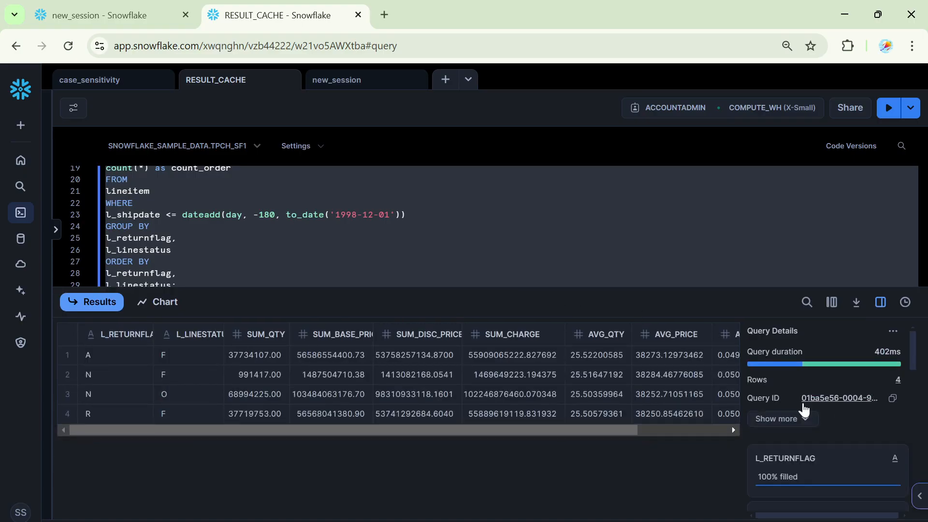
{"action": "key", "text": "ctrl+plus"}
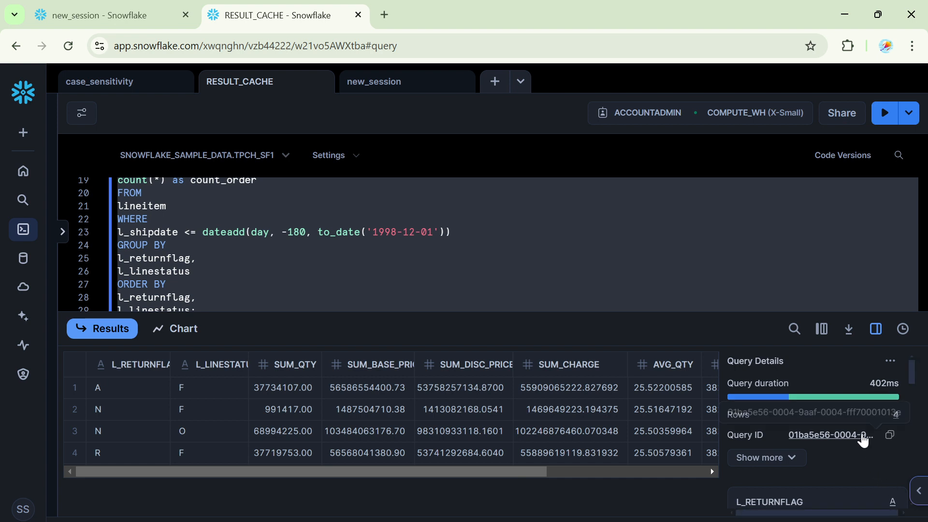
{"action": "left_click", "coordinate": [865, 434]}
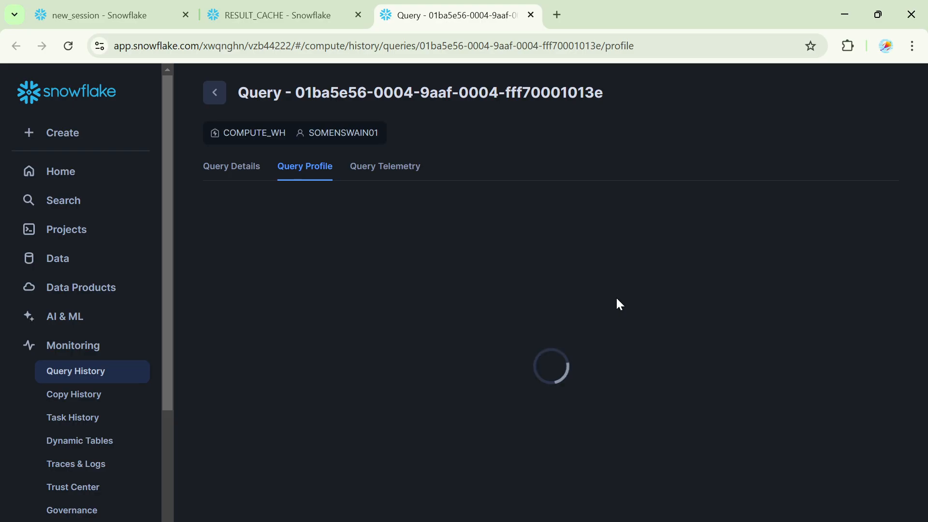
{"action": "scroll", "coordinate": [573, 361], "scroll_direction": "up", "scroll_amount": 1}
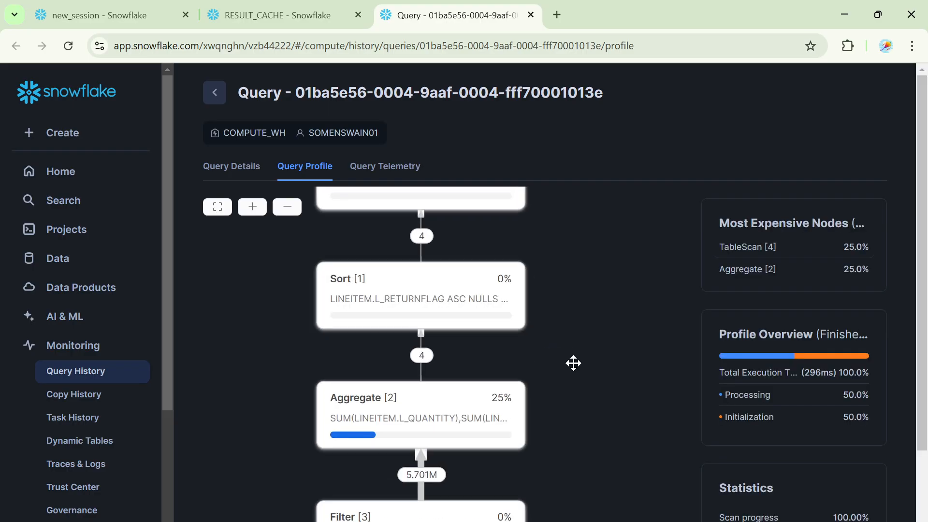
{"action": "scroll", "coordinate": [573, 366], "scroll_direction": "down", "scroll_amount": 1}
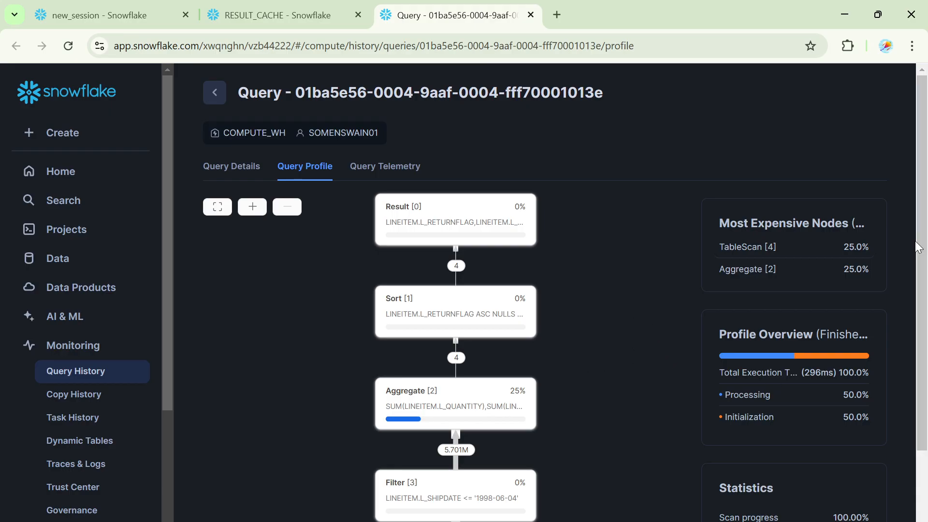
{"action": "left_click_drag", "start_coordinate": [899, 261], "coordinate": [645, 328]}
{"action": "left_click_drag", "start_coordinate": [628, 358], "coordinate": [599, 300]}
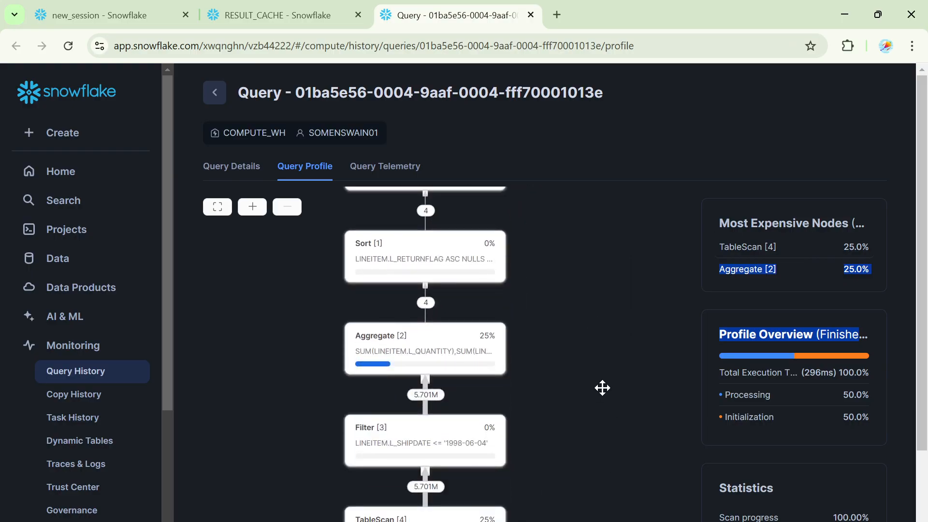
{"action": "left_click_drag", "start_coordinate": [602, 387], "coordinate": [599, 309]}
{"action": "left_click", "coordinate": [686, 117]}
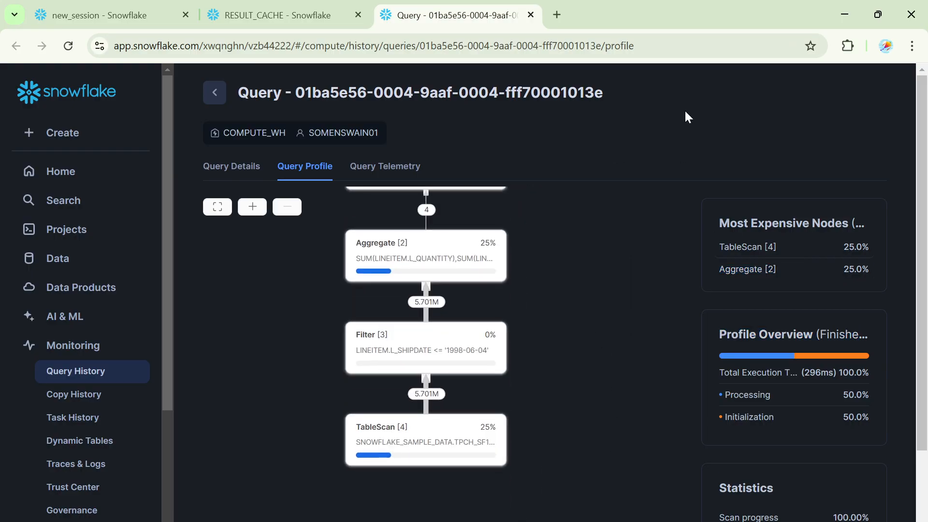
{"action": "scroll", "coordinate": [631, 354], "scroll_direction": "up", "scroll_amount": 2}
{"action": "scroll", "coordinate": [632, 355], "scroll_direction": "down", "scroll_amount": 2}
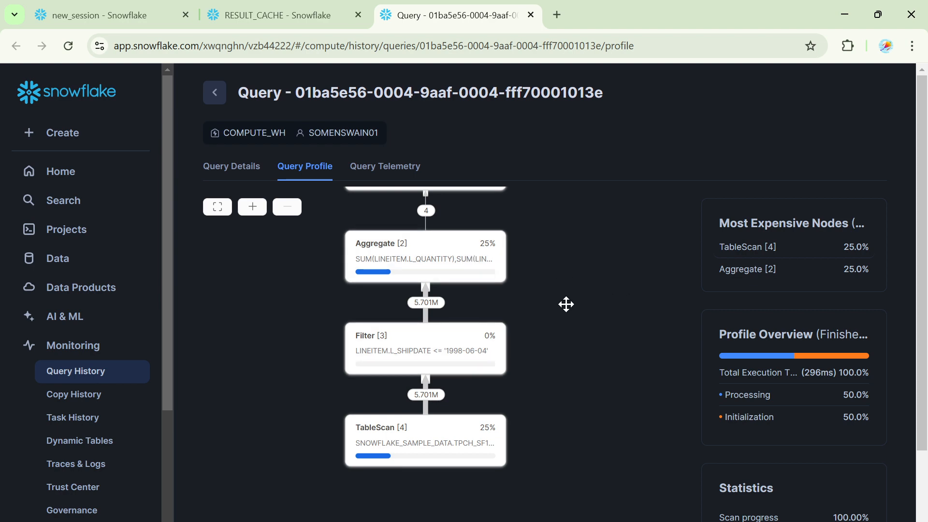
{"action": "left_click_drag", "start_coordinate": [582, 278], "coordinate": [583, 406]}
- Return to the RESULT_CACHE worksheet, reduce the page zoom and give the SQL editor more height
{"action": "left_click", "coordinate": [277, 15]}
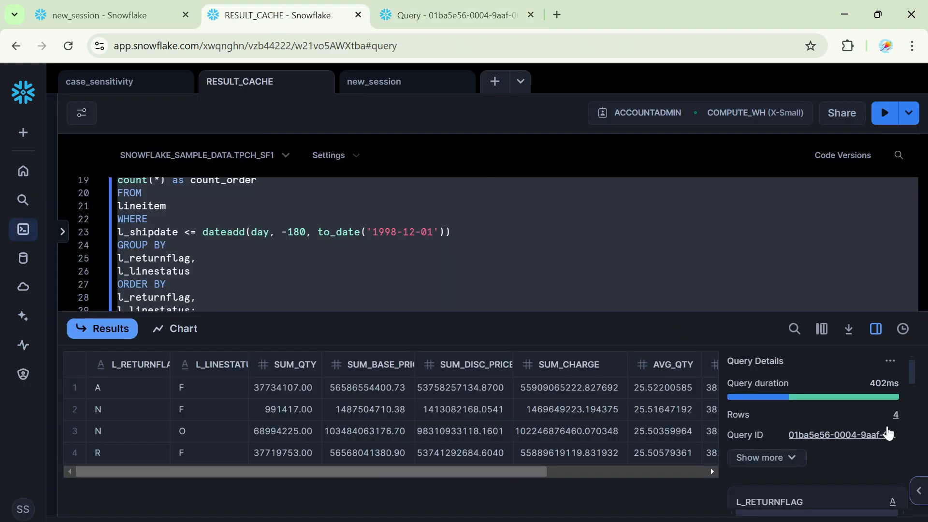
{"action": "left_click", "coordinate": [502, 264]}
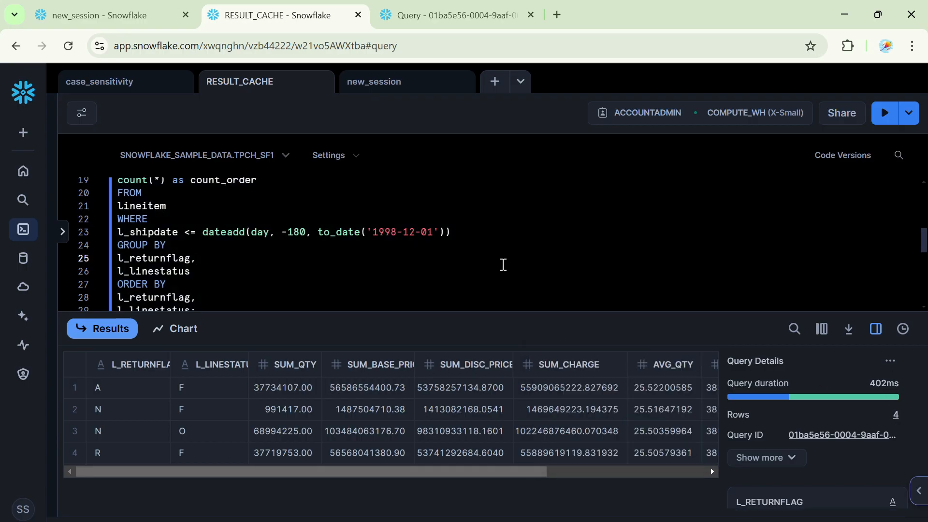
{"action": "key", "text": "ctrl+plus"}
{"action": "key", "text": "ctrl+plus"}
{"action": "key", "text": "ctrl+minus"}
{"action": "key", "text": "ctrl+minus"}
{"action": "key", "text": "ctrl+minus"}
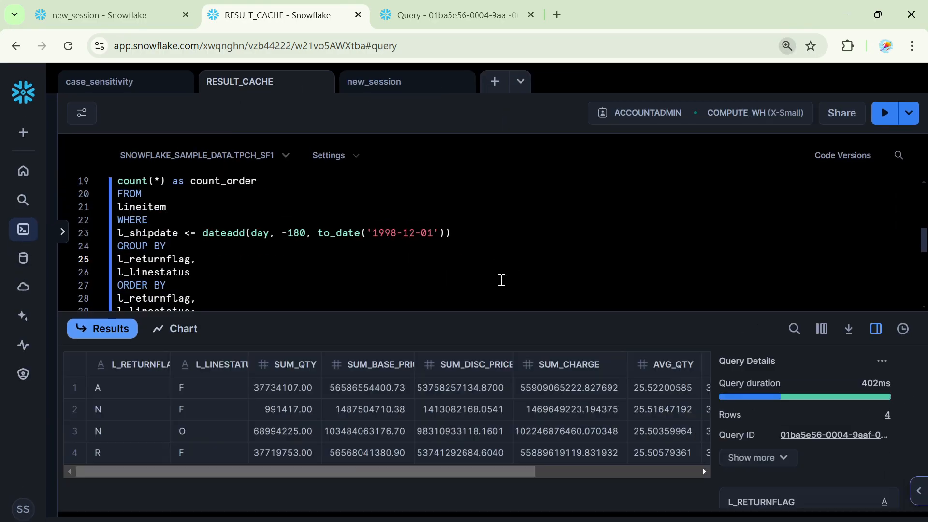
{"action": "key", "text": "ctrl+minus"}
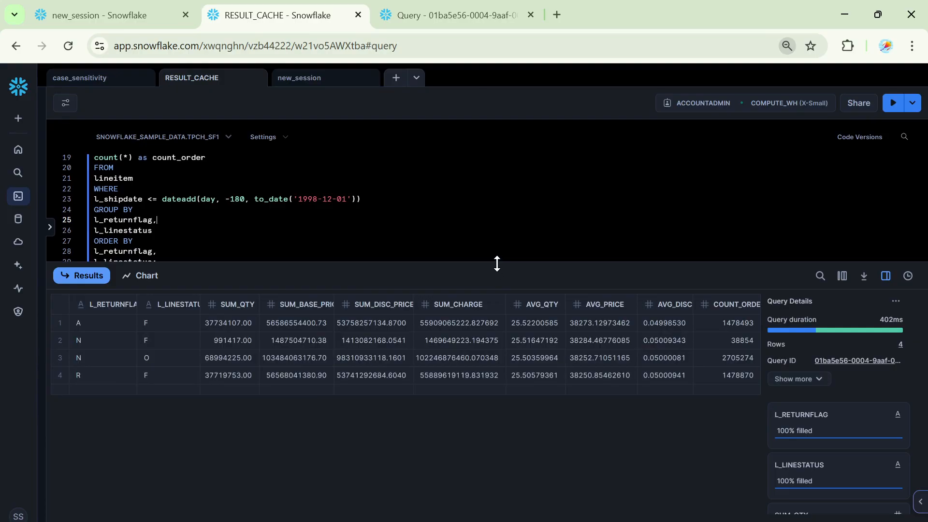
{"action": "left_click_drag", "start_coordinate": [497, 264], "coordinate": [474, 284]}
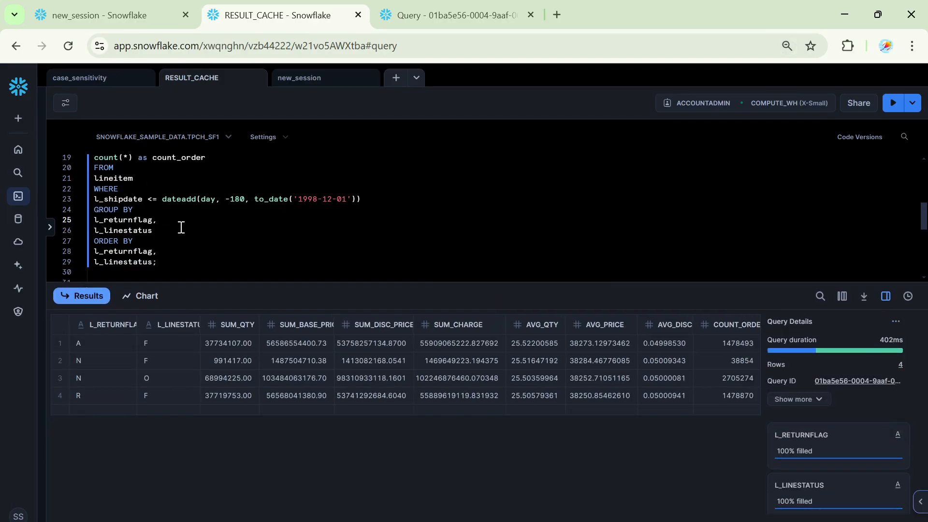
- Rerun the same lineitem aggregate query on the COMPUTE_WH warehouse
{"action": "scroll", "coordinate": [180, 227], "scroll_direction": "up", "scroll_amount": 5}
{"action": "scroll", "coordinate": [181, 227], "scroll_direction": "up", "scroll_amount": 1}
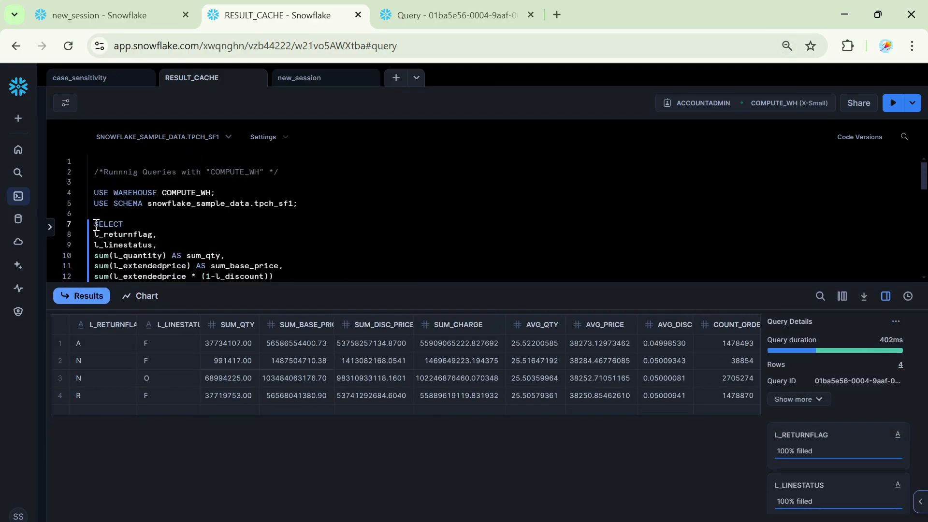
{"action": "left_click_drag", "start_coordinate": [96, 224], "coordinate": [294, 280]}
{"action": "scroll", "coordinate": [305, 253], "scroll_direction": "down", "scroll_amount": 3}
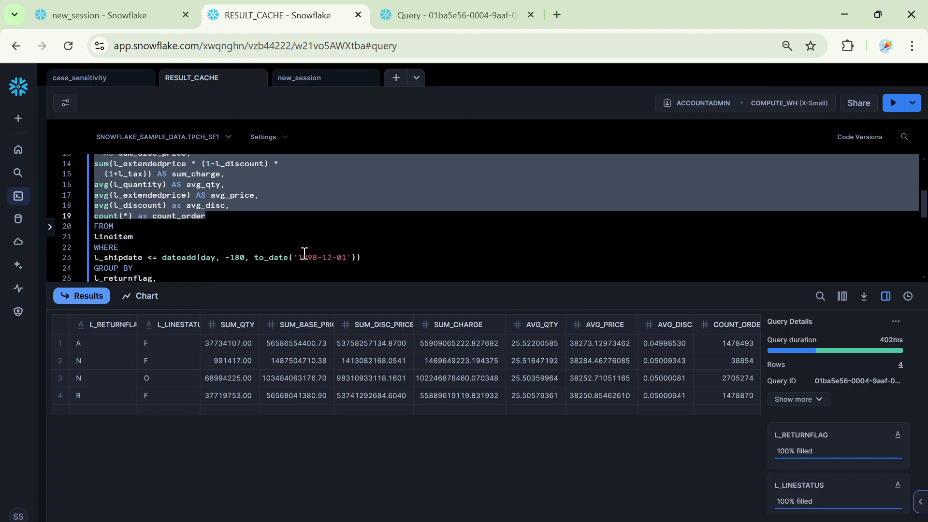
{"action": "left_click", "coordinate": [165, 238]}
{"action": "left_click", "coordinate": [202, 218]}
{"action": "left_click", "coordinate": [894, 102]}
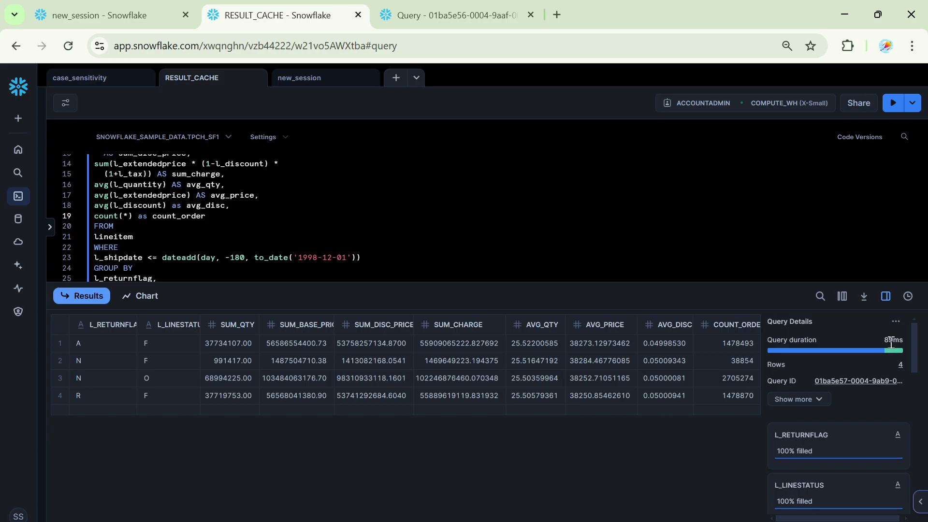
- Examine the rerun query's profile through its query ID and return to the RESULT_CACHE worksheet
{"action": "left_click", "coordinate": [851, 382]}
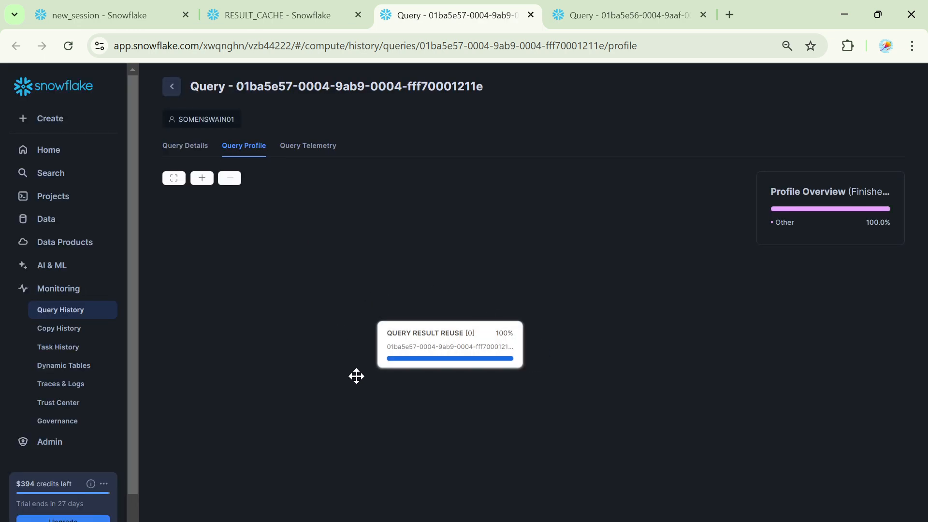
{"action": "scroll", "coordinate": [546, 405], "scroll_direction": "up", "scroll_amount": 1}
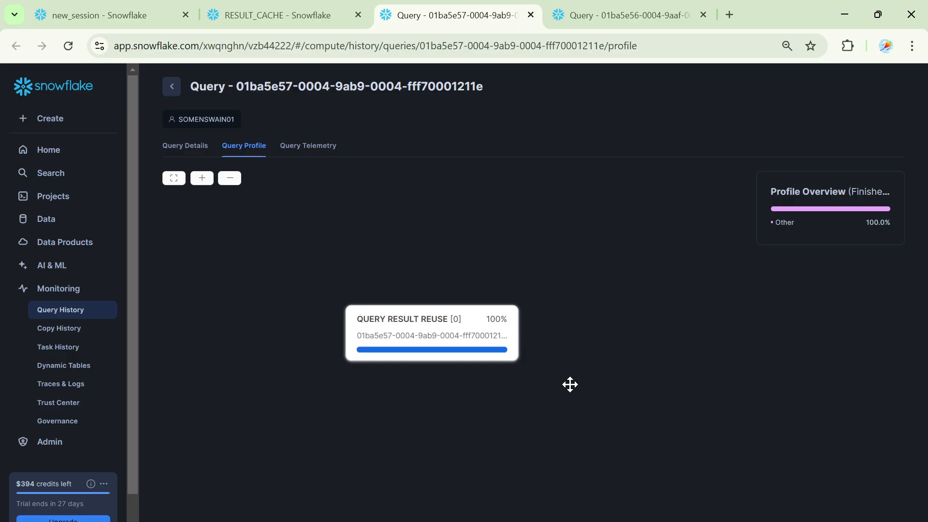
{"action": "left_click", "coordinate": [302, 16]}
- Enlarge the SQL editor area and run the USE WAREHOUSE DEMO_WH_XSMALL_01 statement
{"action": "scroll", "coordinate": [293, 228], "scroll_direction": "up", "scroll_amount": 3}
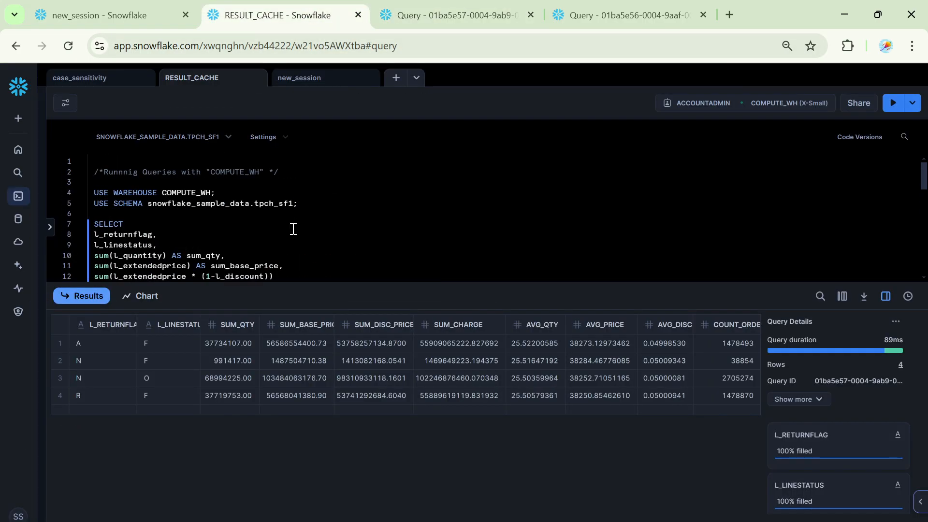
{"action": "left_click_drag", "start_coordinate": [406, 283], "coordinate": [410, 401]}
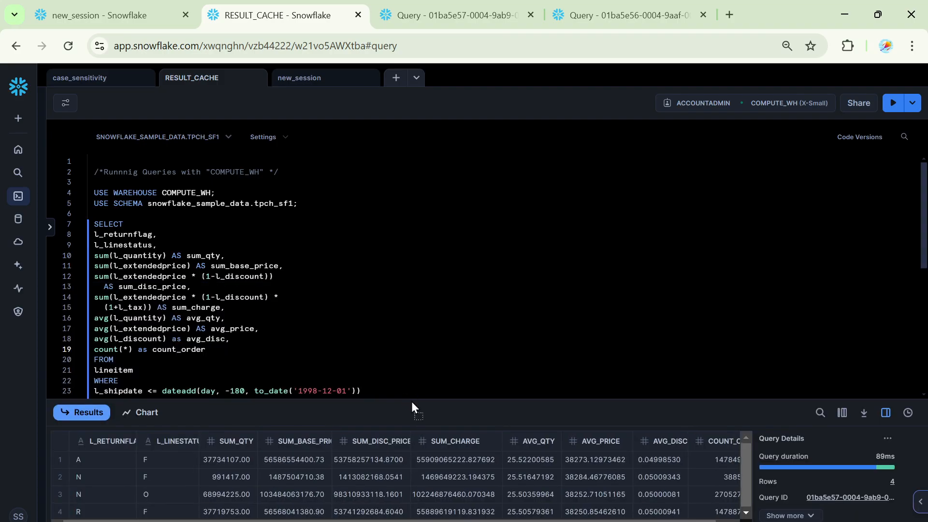
{"action": "double_click", "coordinate": [203, 193]}
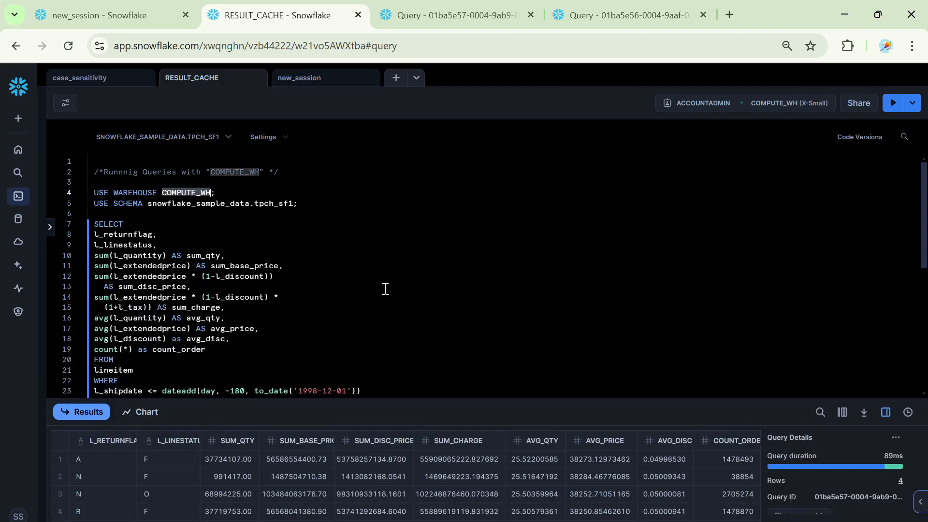
{"action": "scroll", "coordinate": [386, 289], "scroll_direction": "down", "scroll_amount": 6}
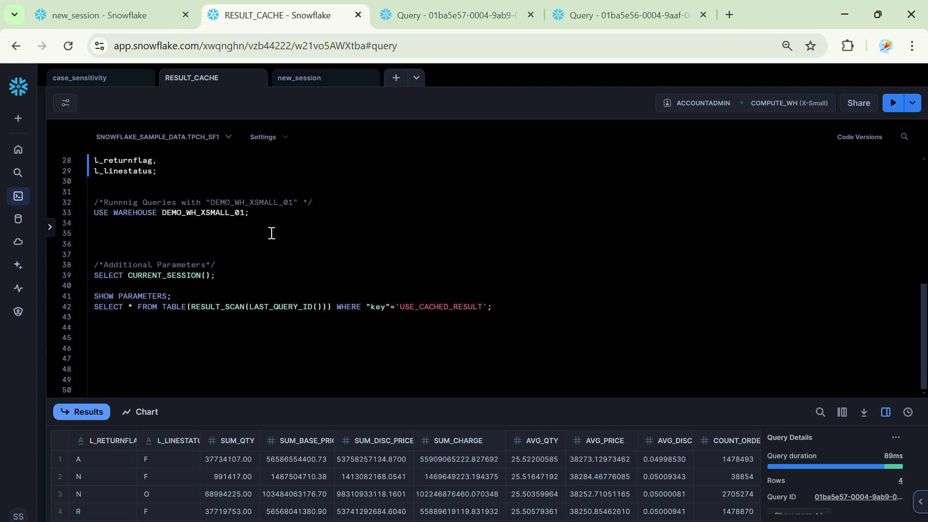
{"action": "left_click_drag", "start_coordinate": [94, 213], "coordinate": [364, 216]}
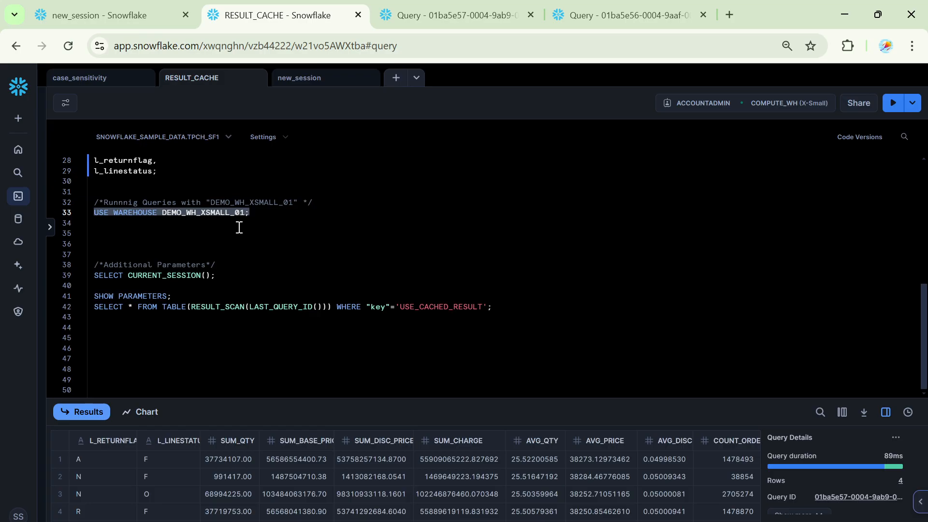
{"action": "left_click", "coordinate": [893, 103]}
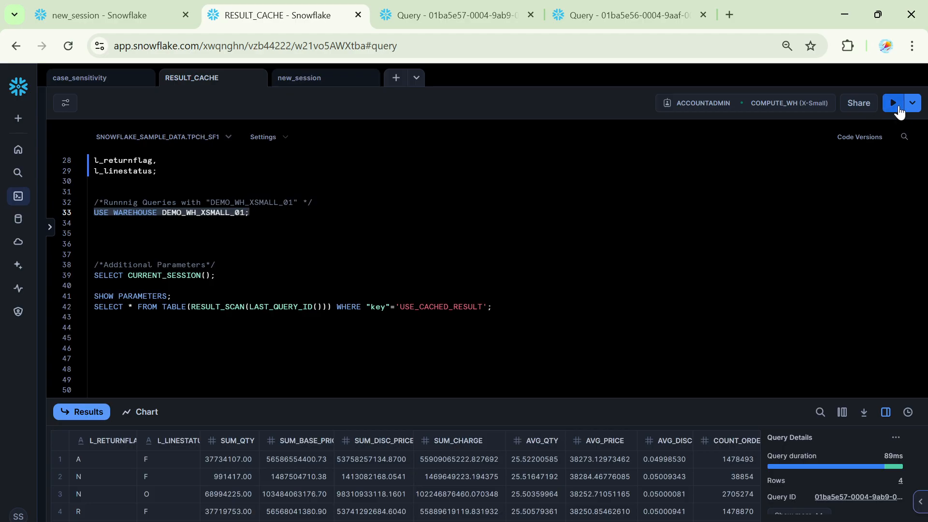
- Rerun the lineitem aggregate query in the RESULT_CACHE worksheet on the DEMO_WH_XSMALL_01 warehouse
{"action": "left_click", "coordinate": [340, 242]}
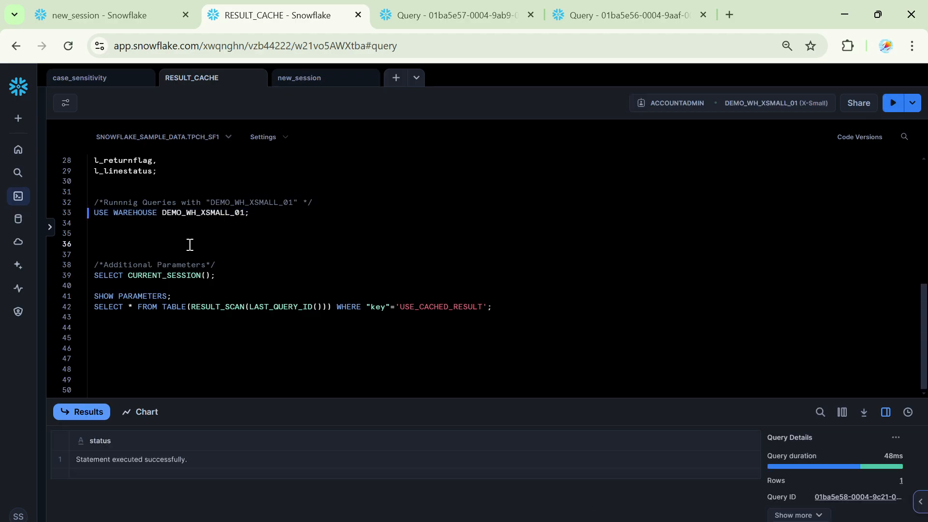
{"action": "scroll", "coordinate": [344, 280], "scroll_direction": "up", "scroll_amount": 4}
{"action": "scroll", "coordinate": [344, 283], "scroll_direction": "up", "scroll_amount": 2}
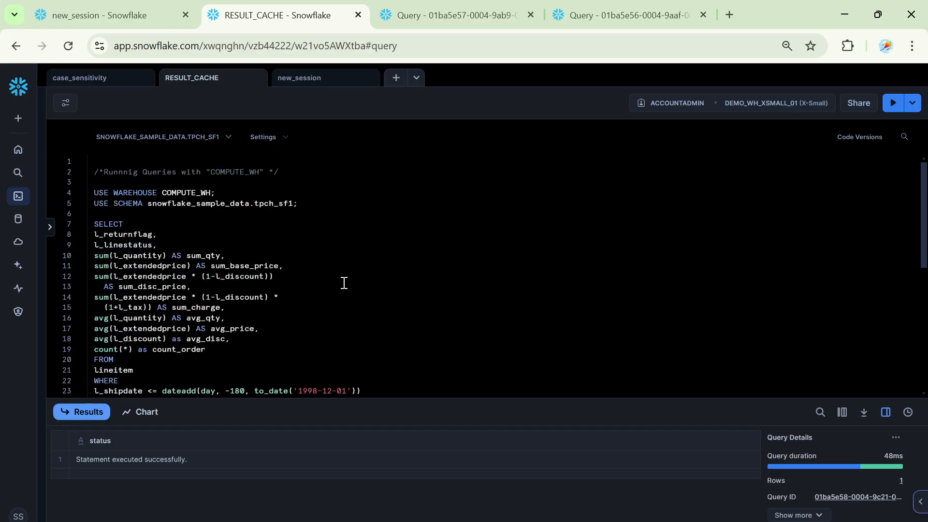
{"action": "left_click_drag", "start_coordinate": [94, 224], "coordinate": [302, 382]}
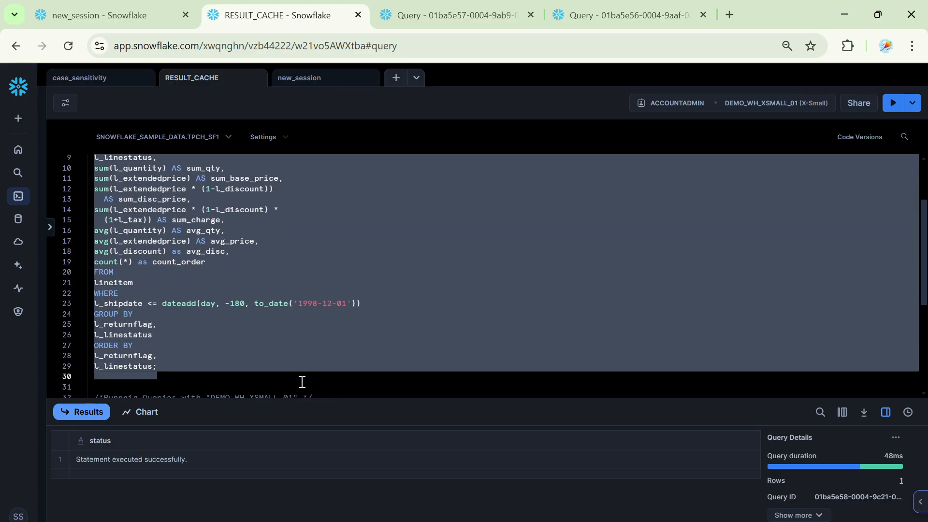
{"action": "scroll", "coordinate": [348, 326], "scroll_direction": "up", "scroll_amount": 2}
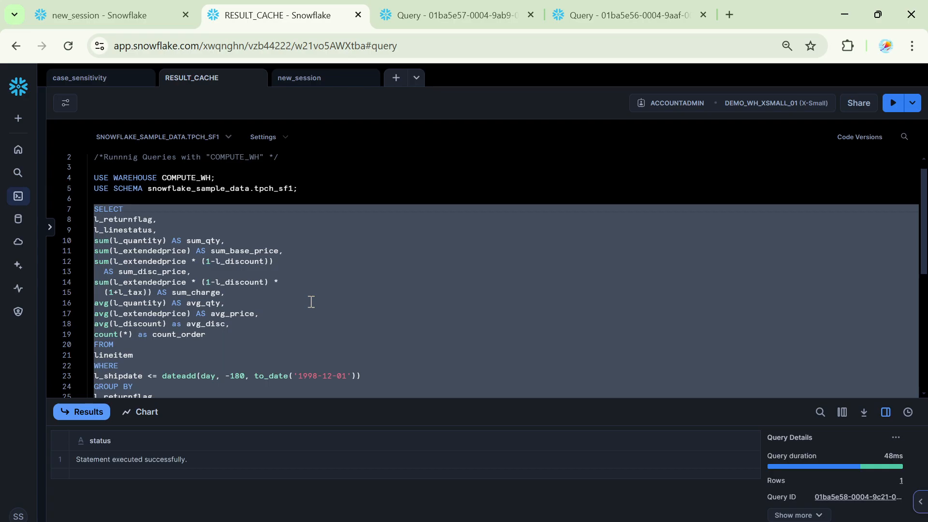
{"action": "scroll", "coordinate": [311, 301], "scroll_direction": "down", "scroll_amount": 3}
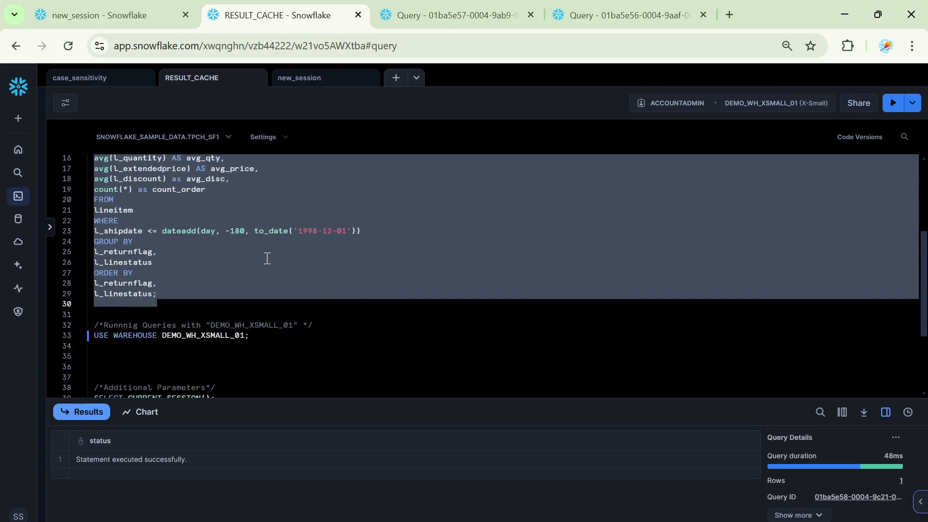
{"action": "scroll", "coordinate": [267, 259], "scroll_direction": "up", "scroll_amount": 3}
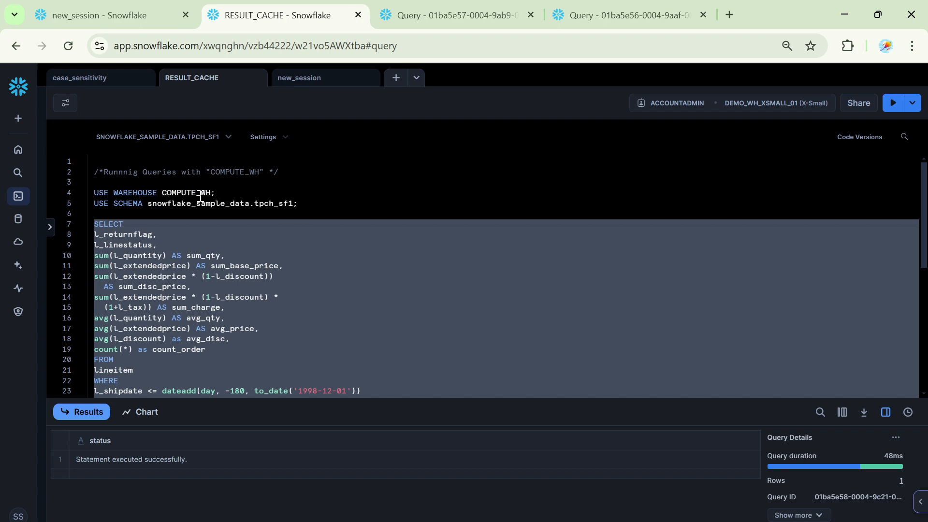
{"action": "scroll", "coordinate": [265, 248], "scroll_direction": "down", "scroll_amount": 4}
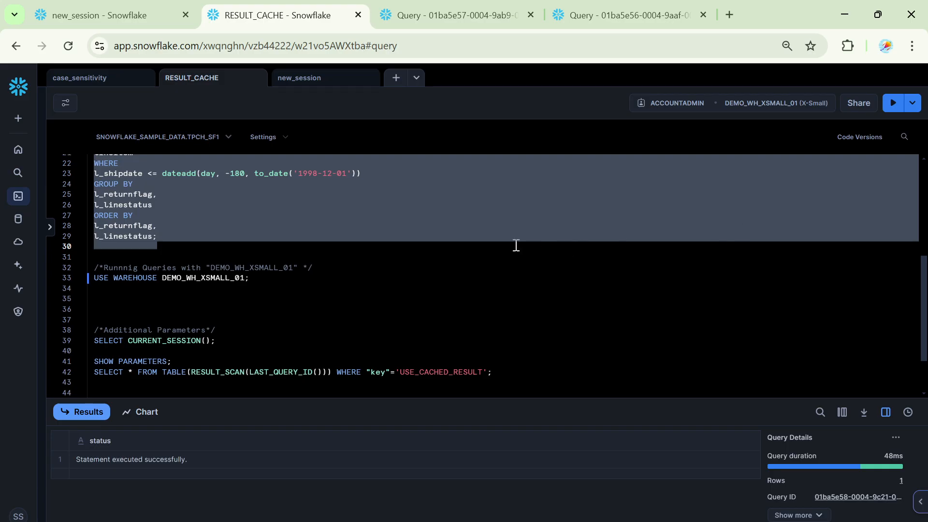
{"action": "left_click", "coordinate": [892, 103]}
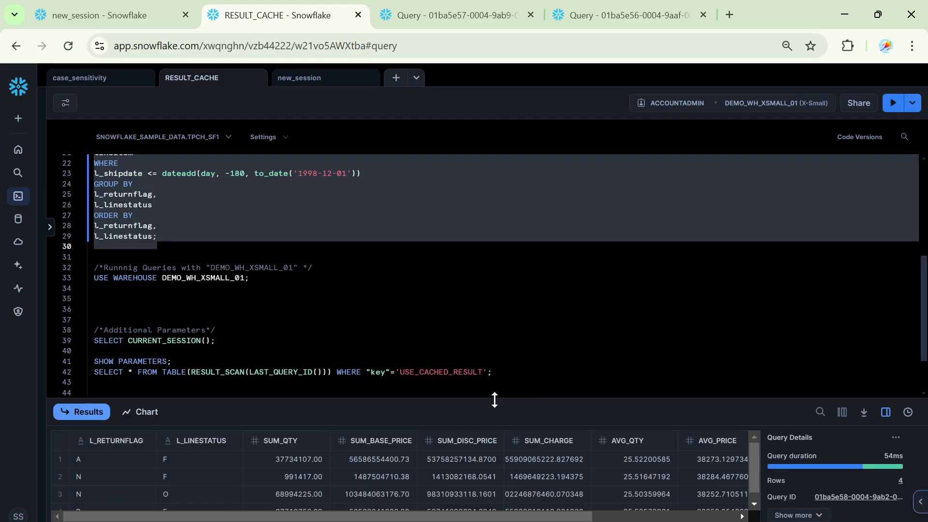
- Enlarge the results area, examine the new run's query profile through its query ID, dismissing the feedback survey, and return to the RESULT_CACHE worksheet
{"action": "left_click_drag", "start_coordinate": [492, 396], "coordinate": [503, 312]}
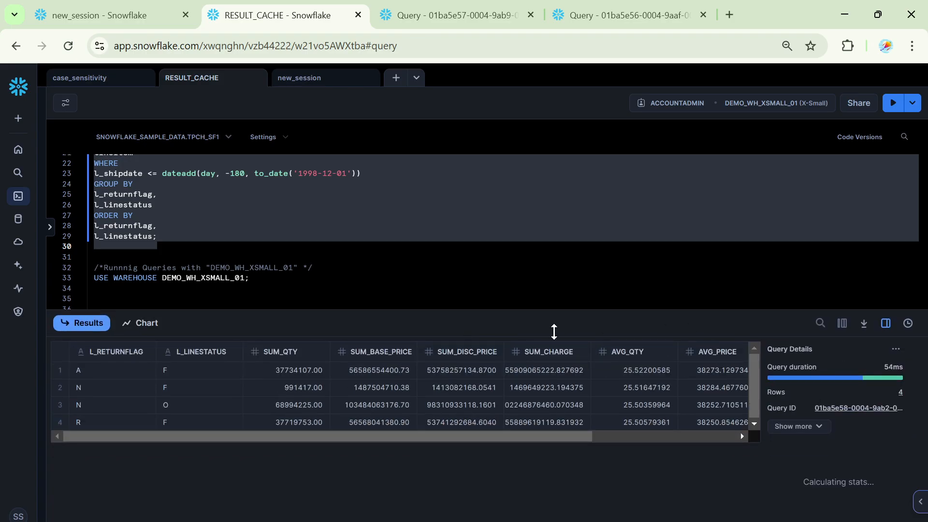
{"action": "left_click", "coordinate": [855, 408]}
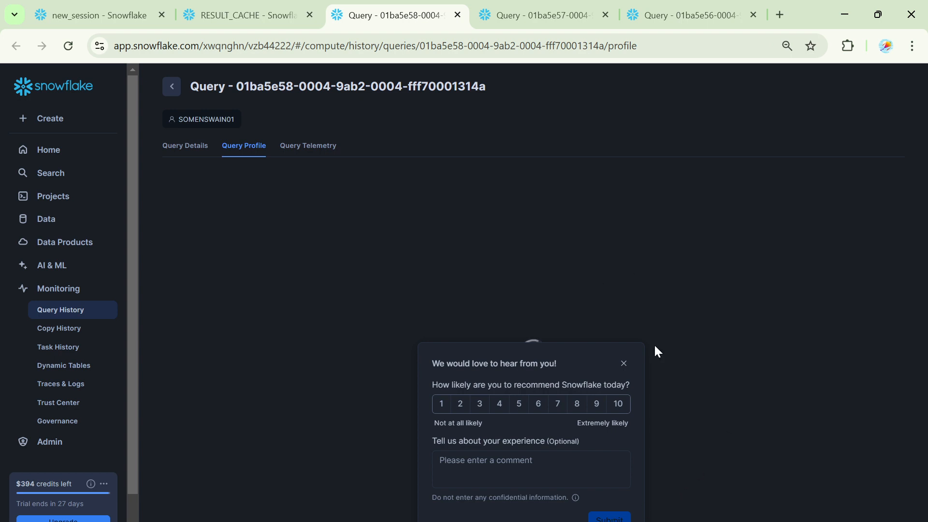
{"action": "left_click", "coordinate": [623, 363]}
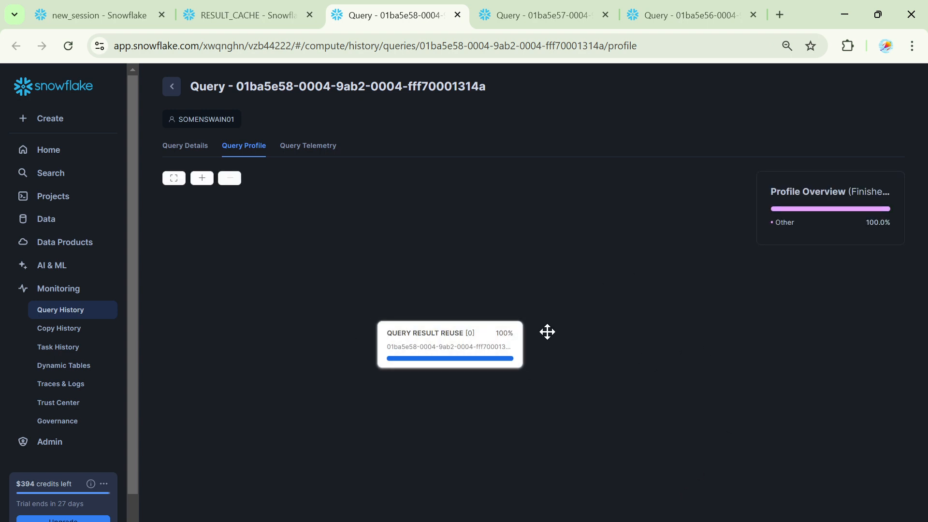
{"action": "left_click", "coordinate": [252, 19]}
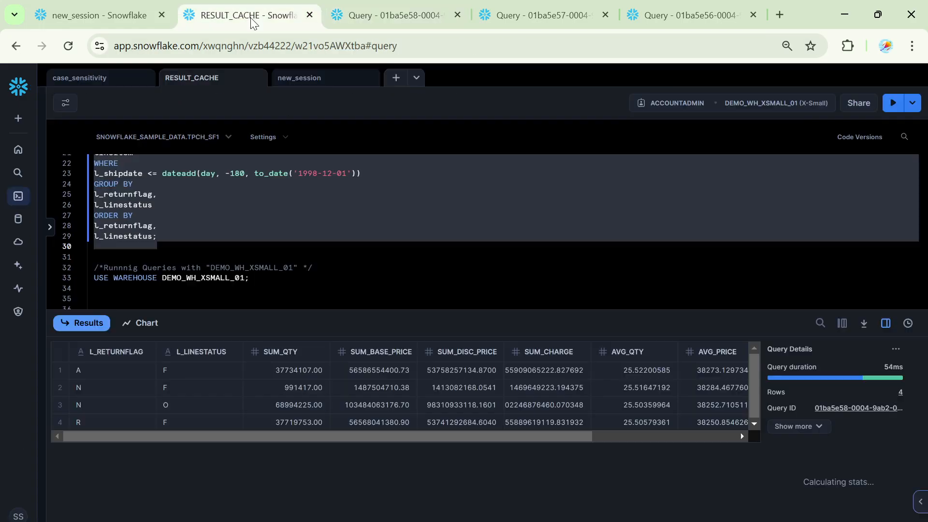
- Run the SELECT CURRENT_SESSION() statement under Additional Parameters in the RESULT_CACHE worksheet
{"action": "left_click", "coordinate": [234, 227]}
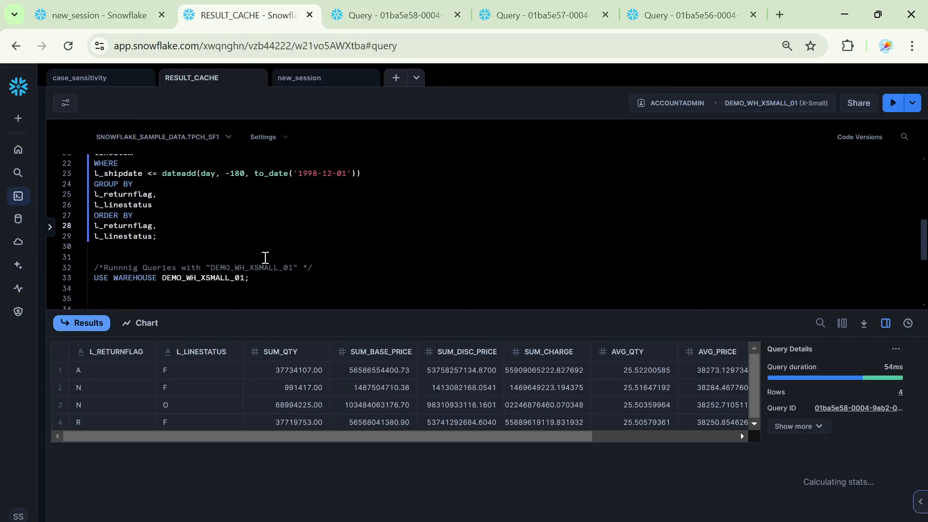
{"action": "scroll", "coordinate": [265, 257], "scroll_direction": "up", "scroll_amount": 5}
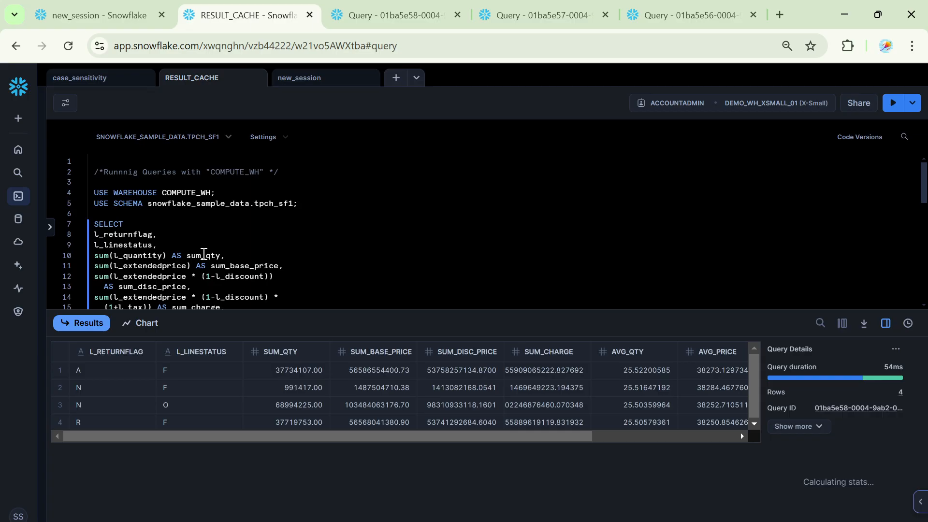
{"action": "left_click_drag", "start_coordinate": [93, 225], "coordinate": [325, 282]}
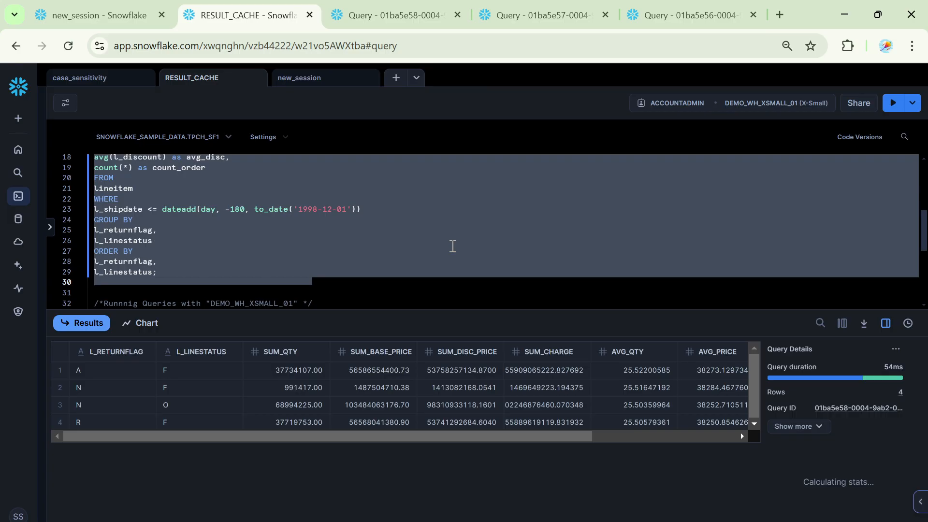
{"action": "scroll", "coordinate": [452, 247], "scroll_direction": "down", "scroll_amount": 3}
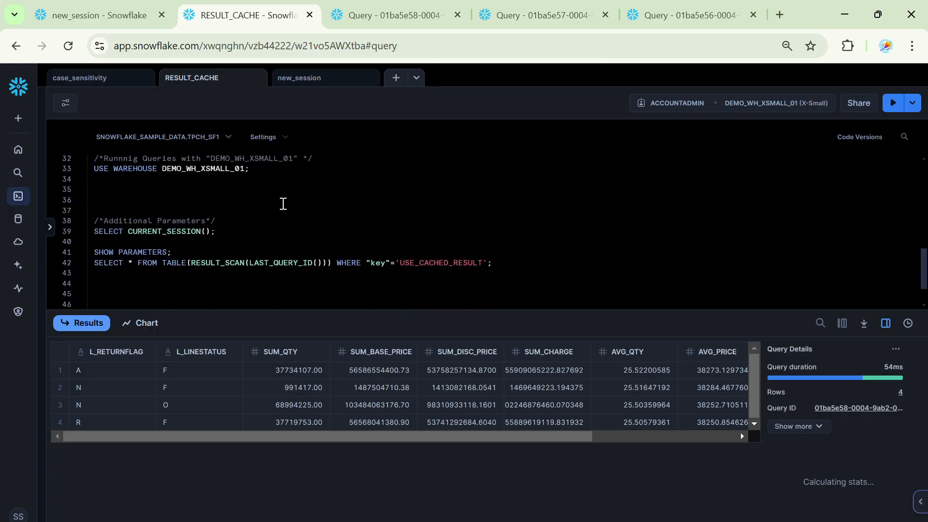
{"action": "triple_click", "coordinate": [177, 232]}
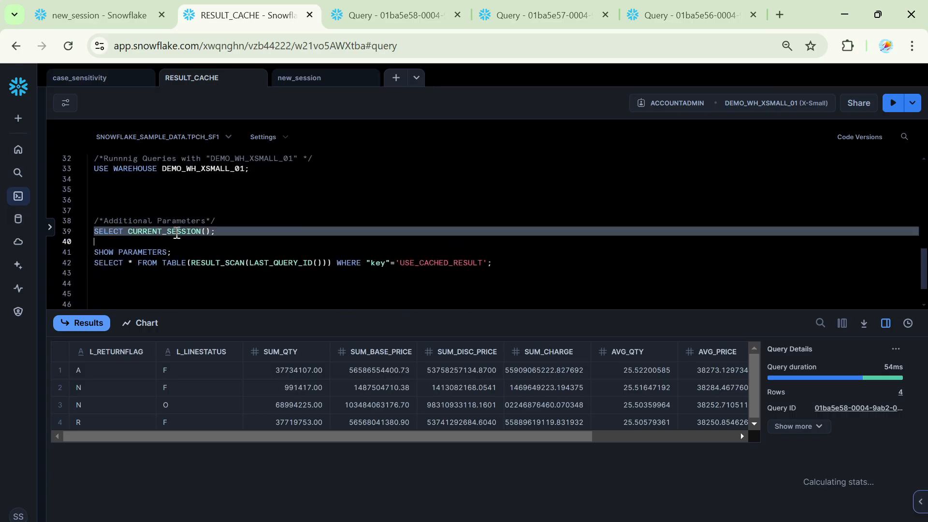
{"action": "left_click", "coordinate": [893, 102]}
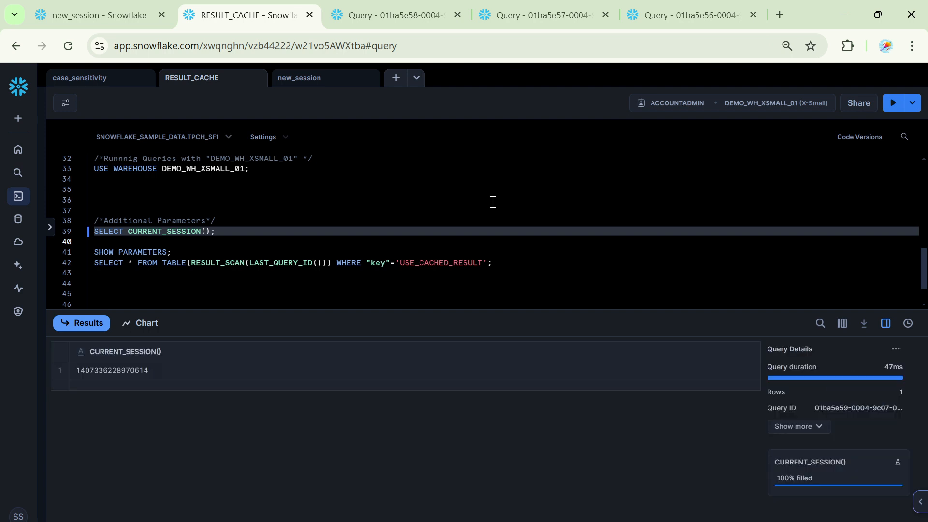
- Copy the returned session ID and paste it below the SELECT CURRENT_SESSION() line in the new_session worksheet
{"action": "left_click", "coordinate": [142, 376]}
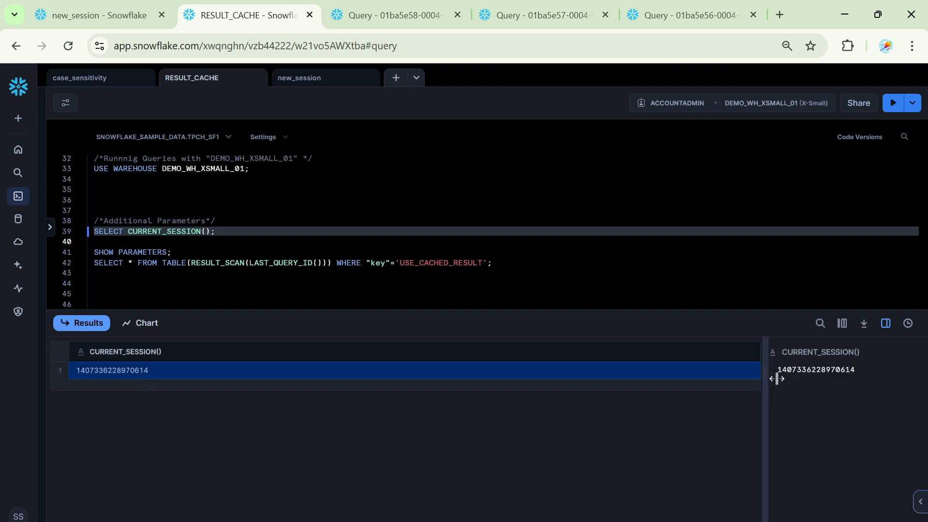
{"action": "left_click", "coordinate": [882, 352]}
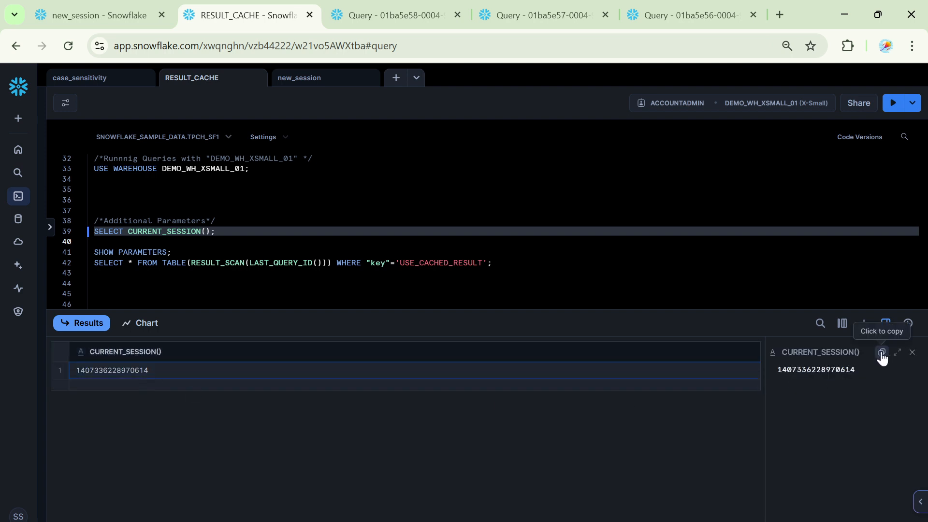
{"action": "left_click", "coordinate": [308, 82]}
{"action": "left_click", "coordinate": [227, 160]}
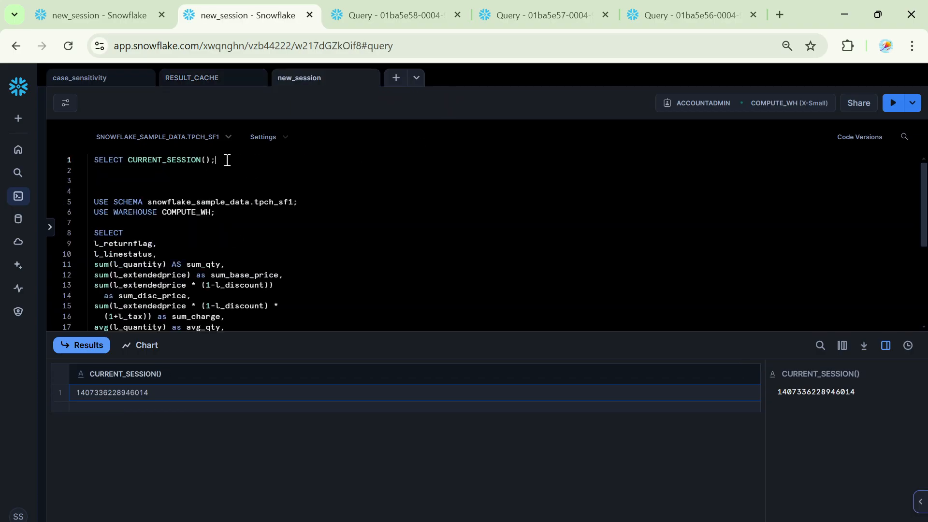
{"action": "key", "text": "Return"}
{"action": "key", "text": "Return"}
{"action": "key", "text": "ctrl+v"}
{"action": "key", "text": "Return"}
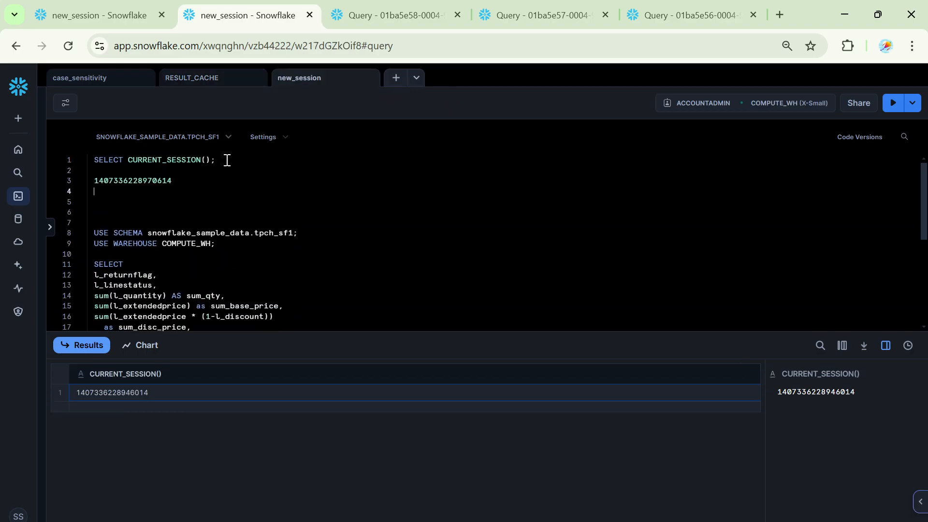
- Run SELECT CURRENT_SESSION() in the new_session worksheet and paste its session ID beneath the first one
{"action": "triple_click", "coordinate": [191, 160]}
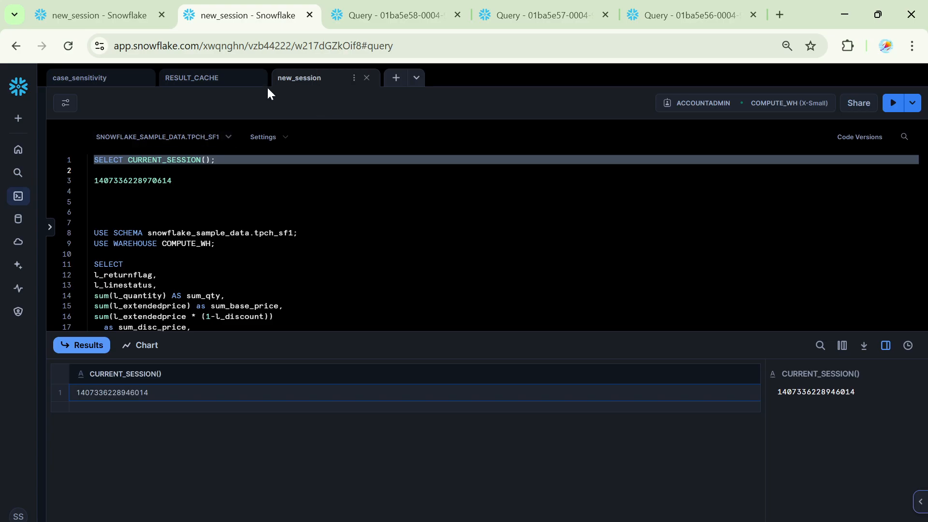
{"action": "left_click", "coordinate": [893, 103]}
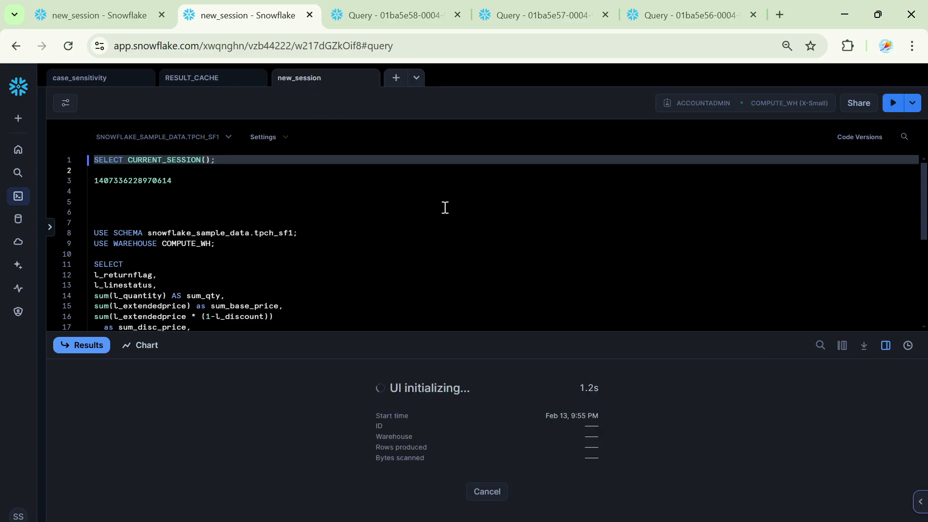
{"action": "left_click", "coordinate": [182, 393]}
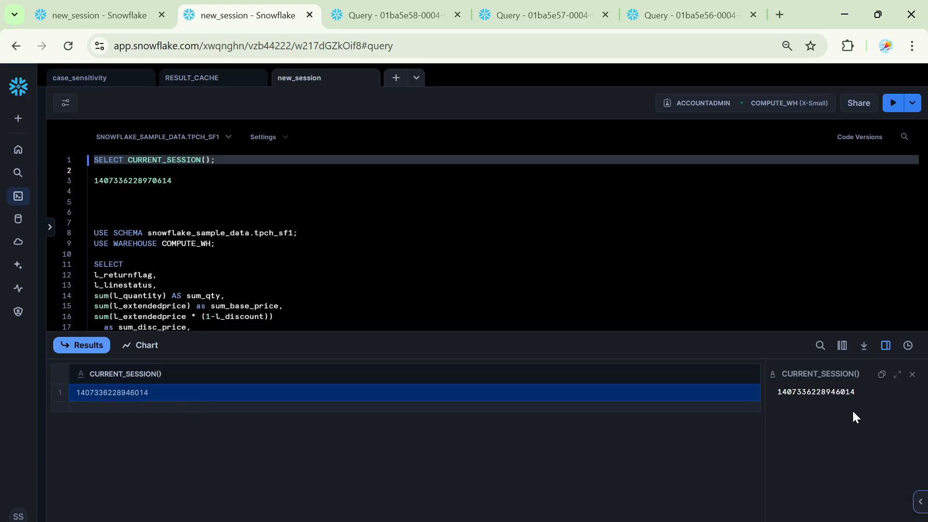
{"action": "left_click", "coordinate": [882, 375]}
{"action": "left_click", "coordinate": [213, 185]}
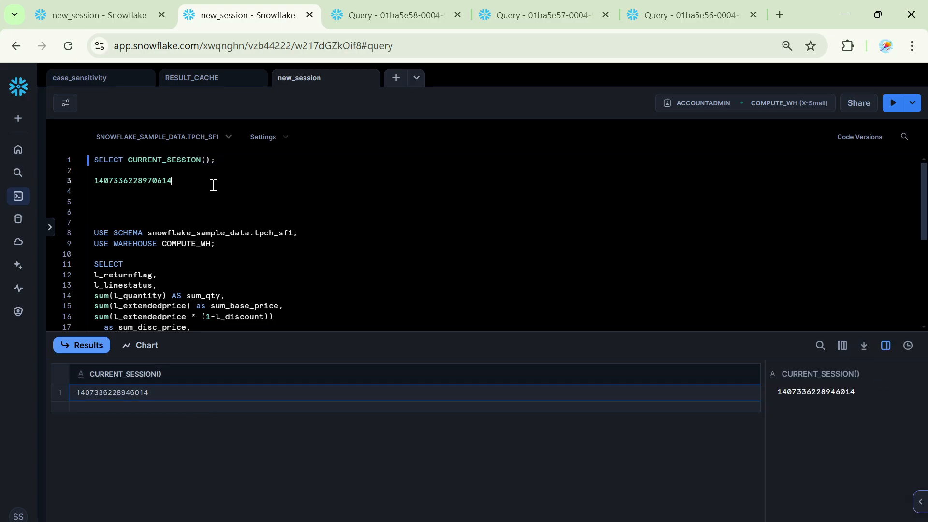
{"action": "key", "text": "Return"}
{"action": "key", "text": "ctrl+v"}
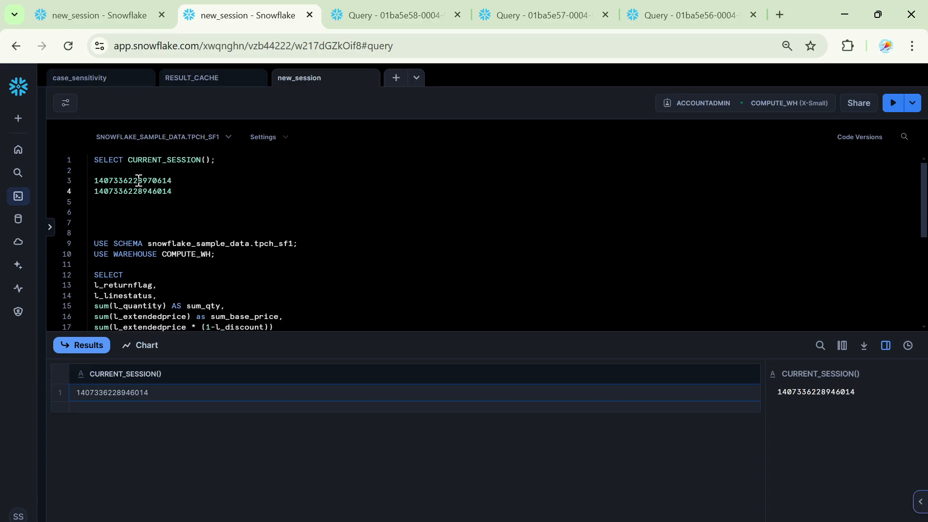
- Run the USE WAREHOUSE COMPUTE_WH statement in new_session and add blank lines below the two session IDs
{"action": "left_click_drag", "start_coordinate": [138, 181], "coordinate": [152, 182]}
{"action": "left_click", "coordinate": [210, 182]}
{"action": "left_click", "coordinate": [197, 196]}
{"action": "key", "text": "Return"}
{"action": "key", "text": "Return"}
{"action": "key", "text": "Return"}
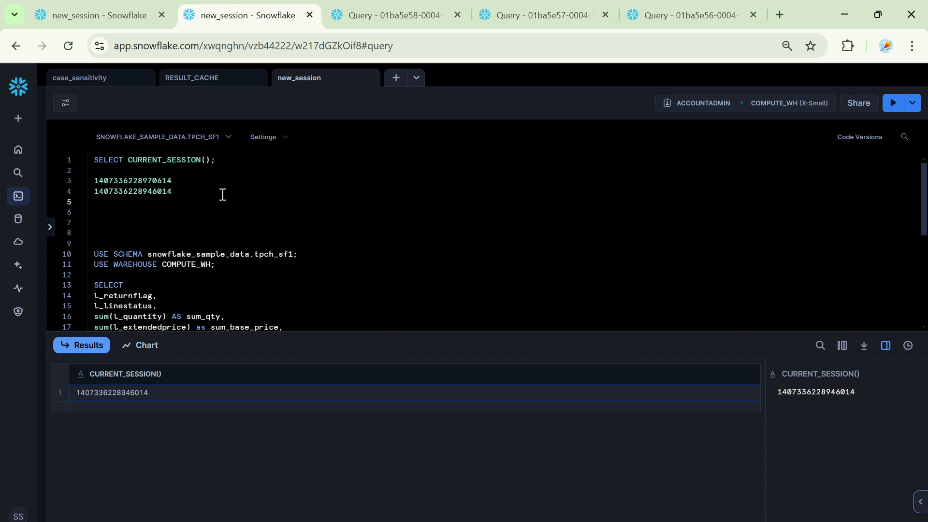
{"action": "triple_click", "coordinate": [187, 288]}
{"action": "left_click", "coordinate": [893, 103]}
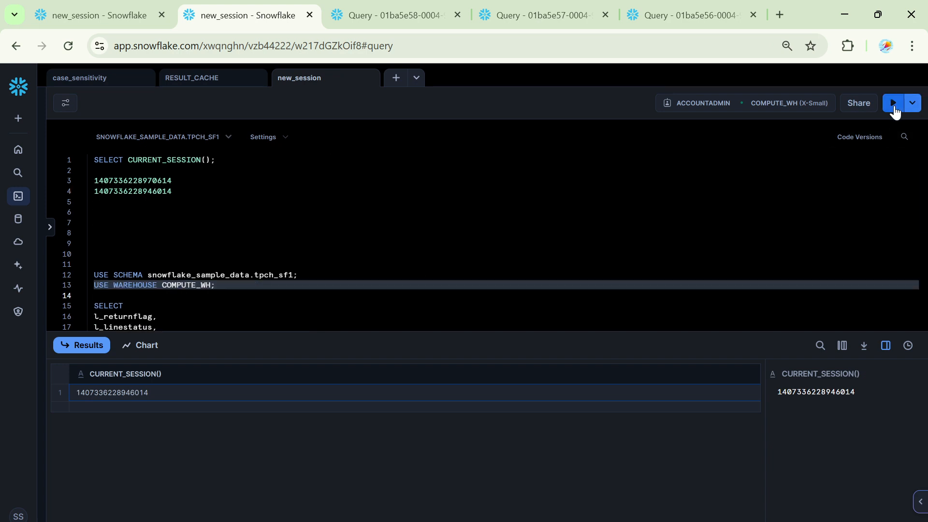
{"action": "left_click", "coordinate": [190, 193]}
{"action": "key", "text": "Return"}
{"action": "key", "text": "Return"}
{"action": "key", "text": "Return"}
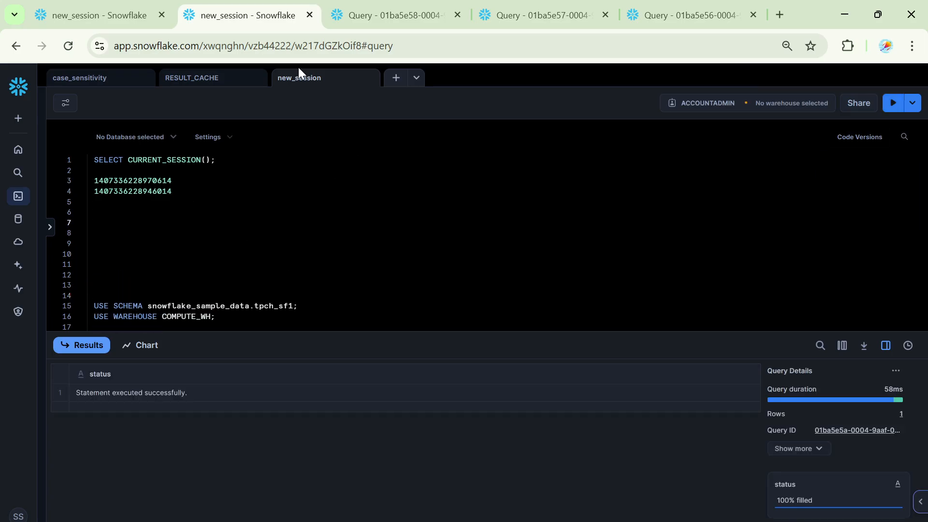
- Copy the lineitem aggregate query from the RESULT_CACHE worksheet into the blank area below the session IDs in new_session
{"action": "left_click", "coordinate": [191, 80]}
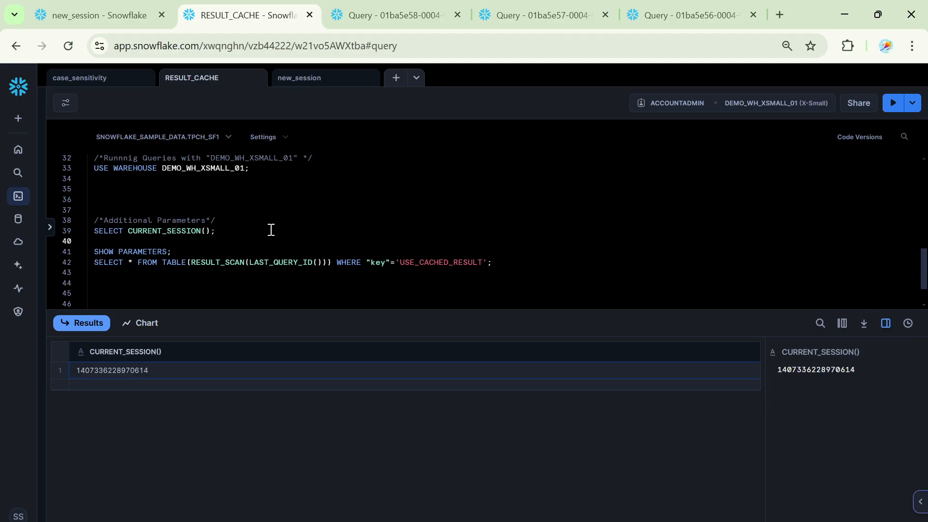
{"action": "scroll", "coordinate": [272, 230], "scroll_direction": "up", "scroll_amount": 6}
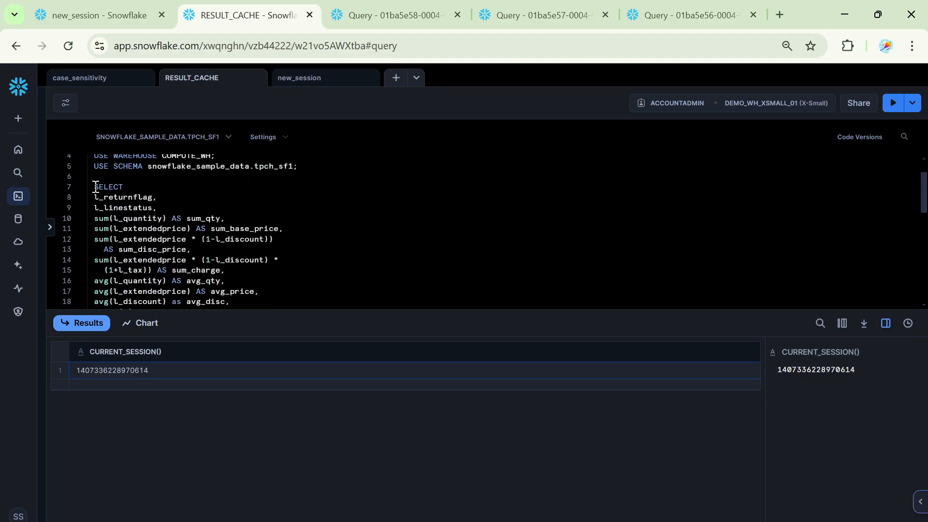
{"action": "left_click_drag", "start_coordinate": [94, 186], "coordinate": [182, 280]}
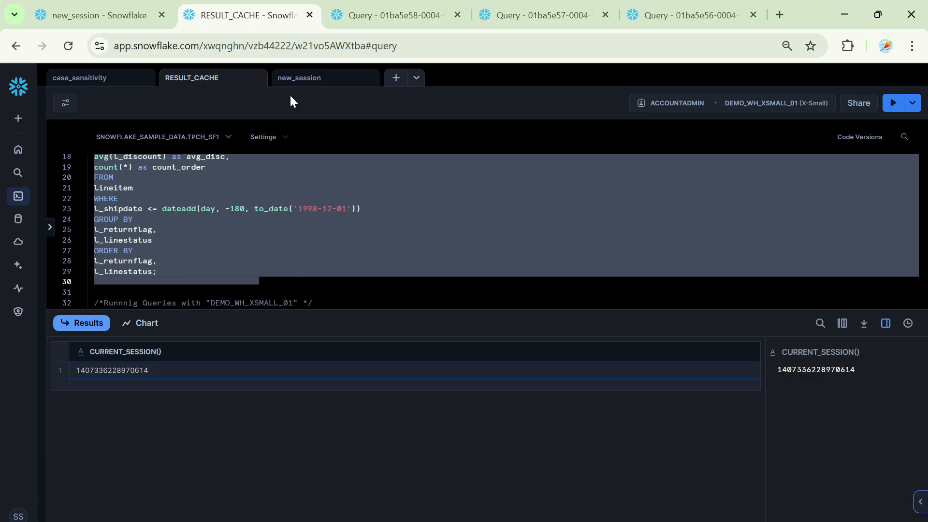
{"action": "left_click", "coordinate": [324, 81]}
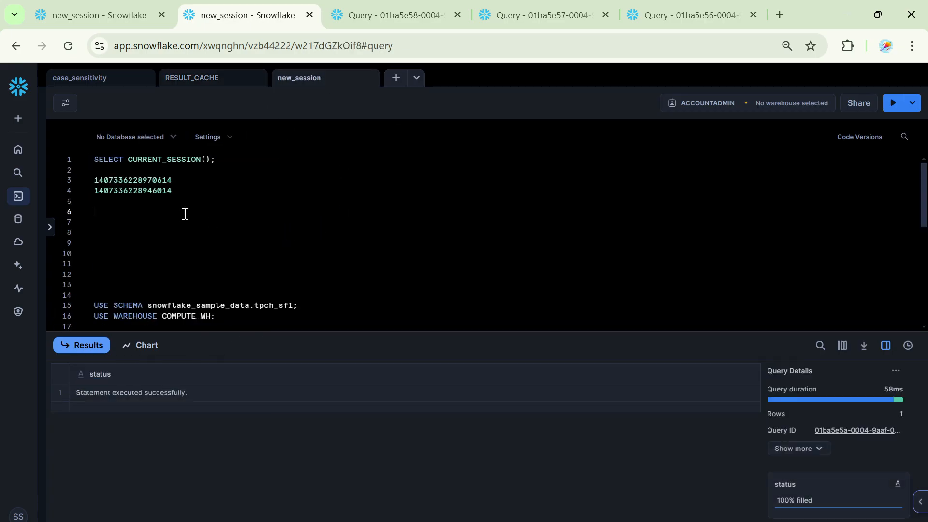
{"action": "key", "text": "Return"}
{"action": "key", "text": "Return"}
{"action": "key", "text": "ctrl+v"}
{"action": "scroll", "coordinate": [275, 215], "scroll_direction": "down", "scroll_amount": 1}
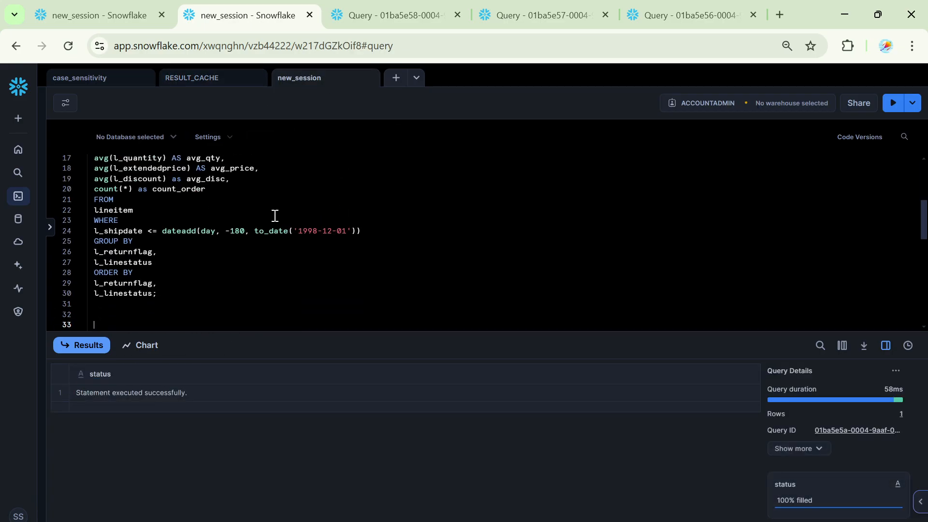
- Try to run the pasted lineitem aggregate query in the new_session worksheet without a selection
{"action": "scroll", "coordinate": [191, 230], "scroll_direction": "up", "scroll_amount": 5}
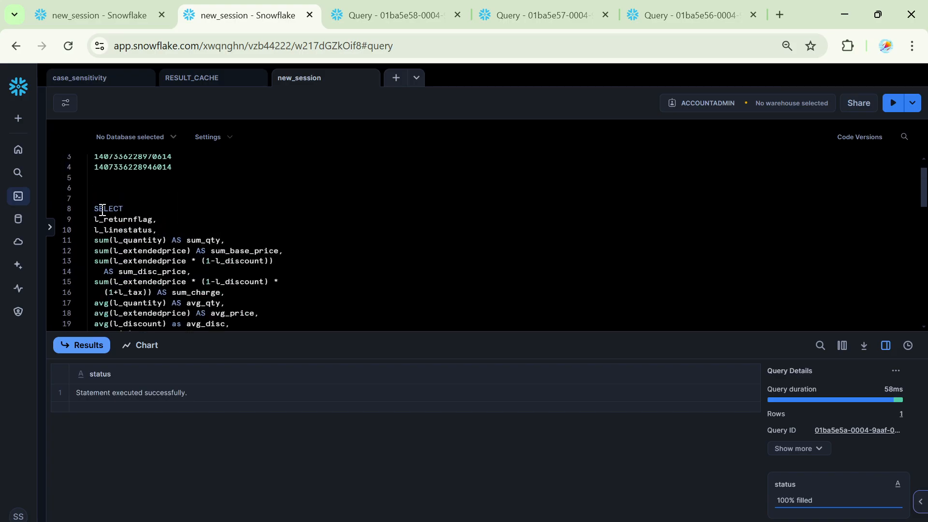
{"action": "left_click_drag", "start_coordinate": [97, 209], "coordinate": [232, 292]}
{"action": "left_click", "coordinate": [252, 252]}
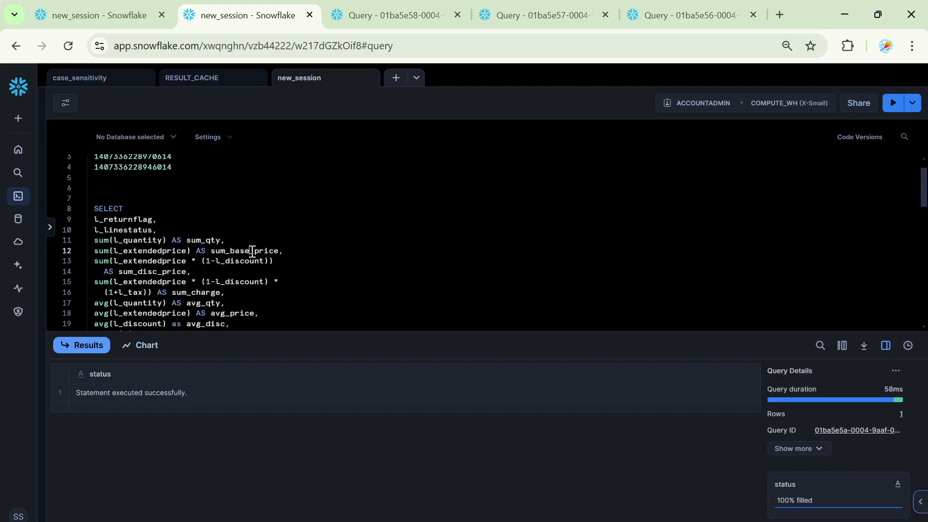
{"action": "left_click", "coordinate": [893, 103]}
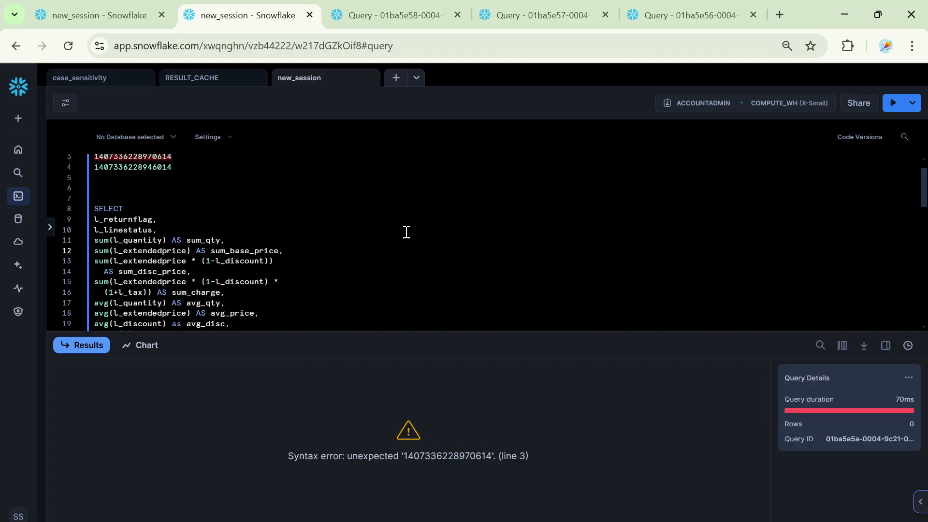
- Run only the complete lineitem aggregate query, from SELECT through l_linestatus;, in new_session and open its query profile
{"action": "left_click_drag", "start_coordinate": [93, 209], "coordinate": [254, 271]}
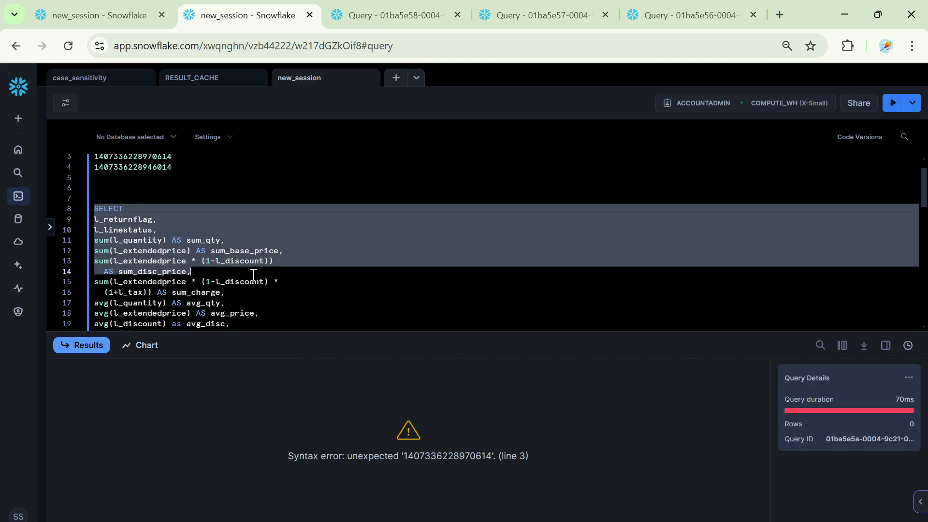
{"action": "scroll", "coordinate": [263, 282], "scroll_direction": "down", "scroll_amount": 2}
{"action": "scroll", "coordinate": [264, 282], "scroll_direction": "down", "scroll_amount": 2}
{"action": "left_click", "coordinate": [176, 294], "text": "shift"}
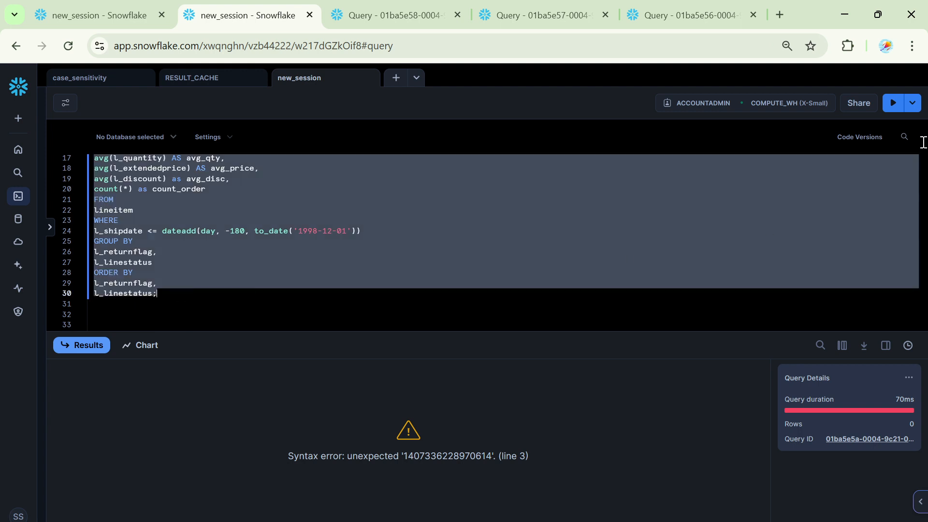
{"action": "left_click", "coordinate": [894, 103]}
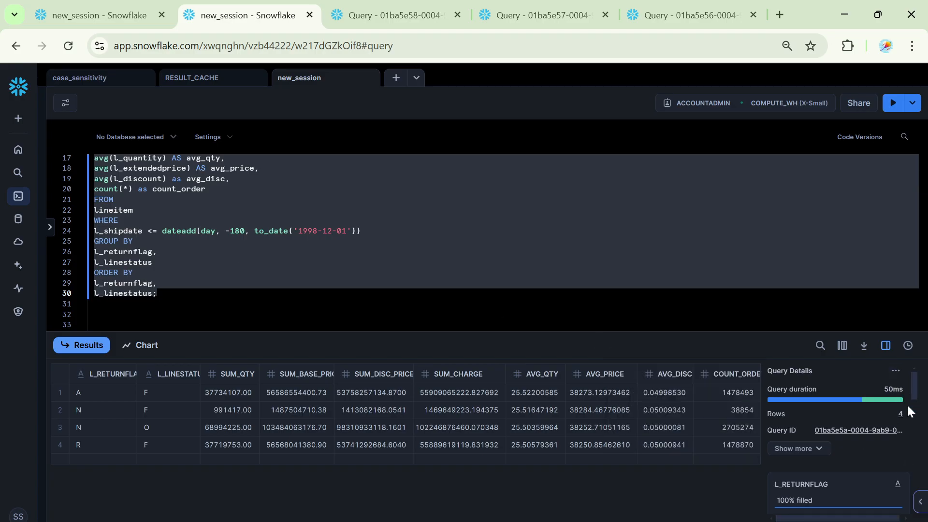
{"action": "left_click", "coordinate": [877, 431]}
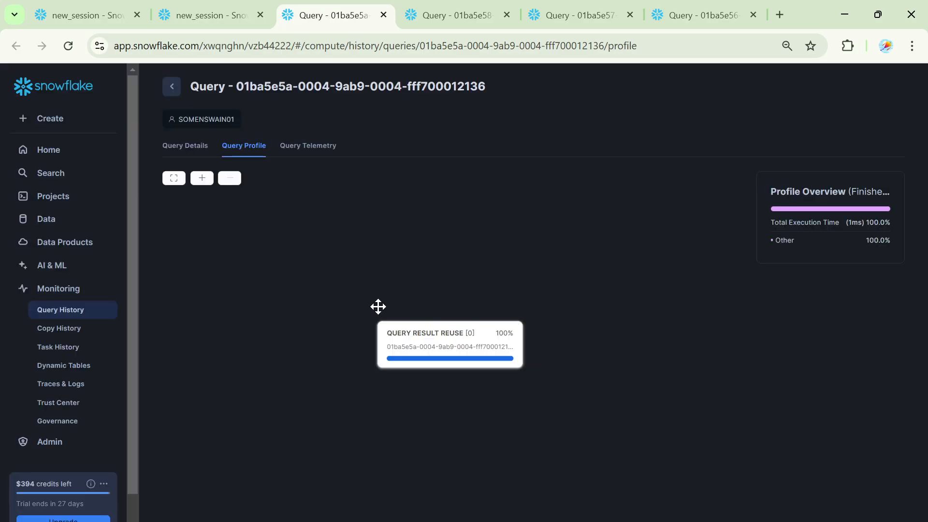
- Return to the RESULT_CACHE worksheet and enlarge the editor area so more of the first lineitem query fits
{"action": "left_click", "coordinate": [213, 19]}
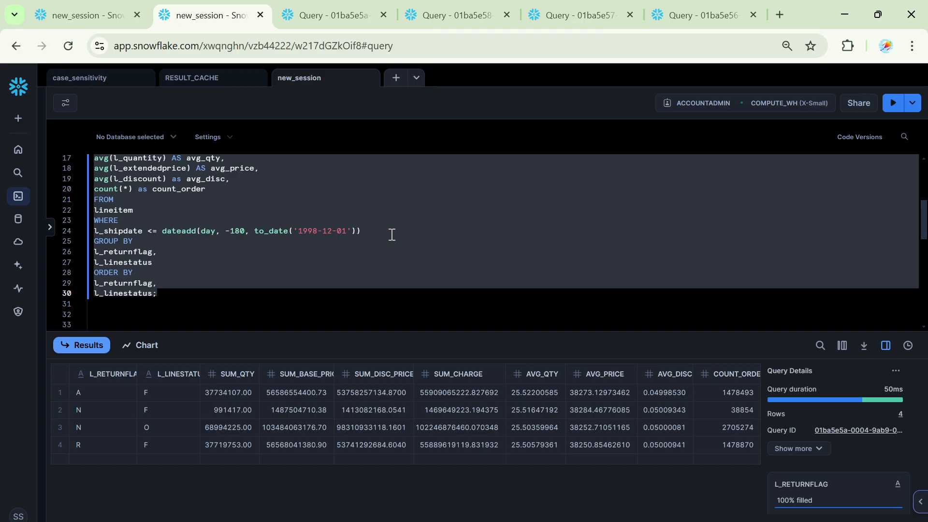
{"action": "left_click", "coordinate": [192, 83]}
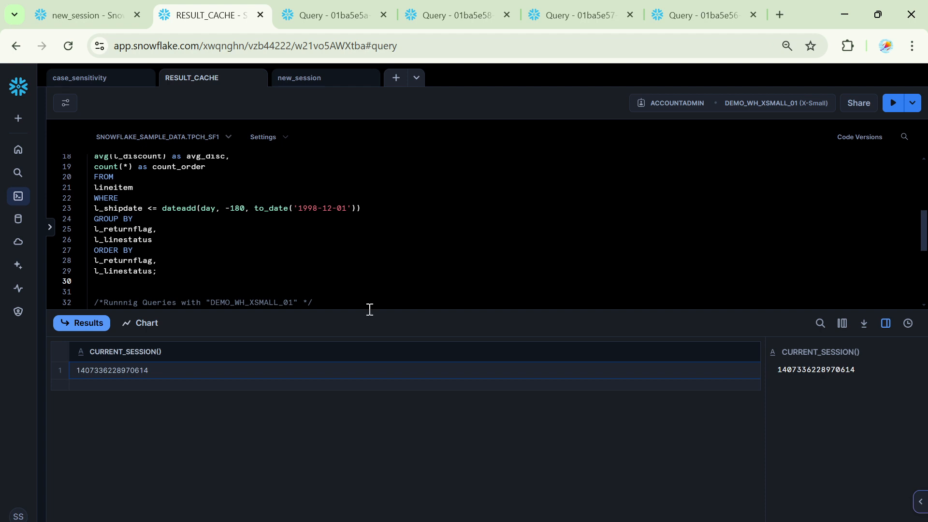
{"action": "left_click_drag", "start_coordinate": [369, 308], "coordinate": [373, 347]}
{"action": "left_click", "coordinate": [352, 233]}
{"action": "scroll", "coordinate": [352, 241], "scroll_direction": "up", "scroll_amount": 4}
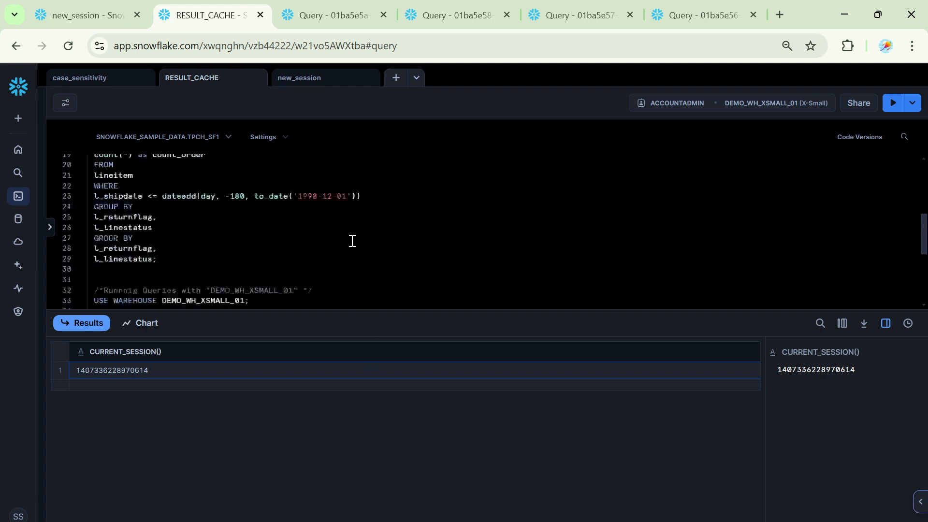
{"action": "scroll", "coordinate": [352, 240], "scroll_direction": "up", "scroll_amount": 6}
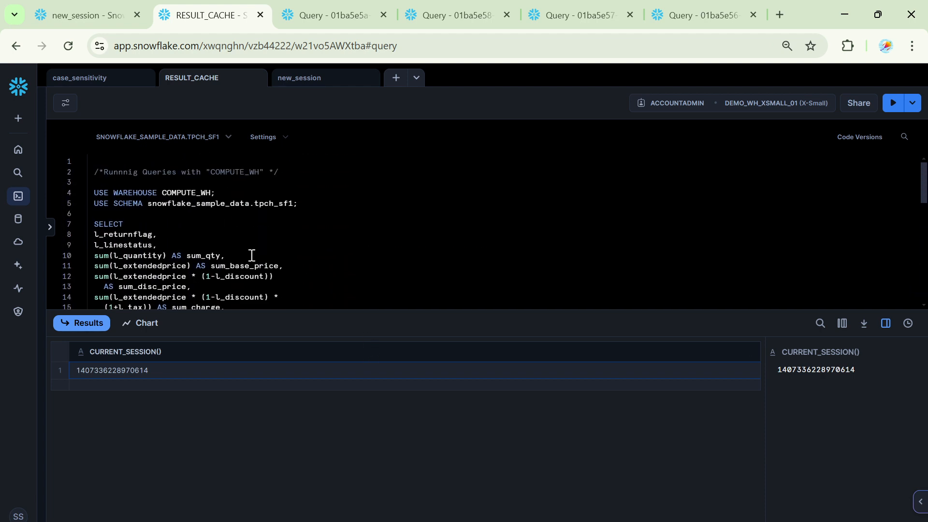
{"action": "left_click_drag", "start_coordinate": [366, 317], "coordinate": [366, 385]}
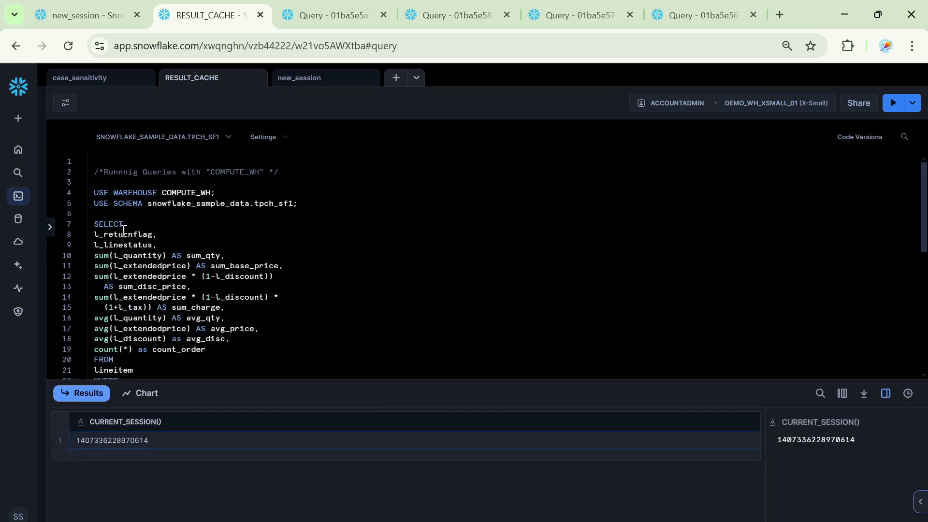
- Change the lowercase as to uppercase AS in the avg(l_discount) line of the COMPUTE_WH lineitem query
{"action": "left_click_drag", "start_coordinate": [97, 223], "coordinate": [257, 335]}
{"action": "scroll", "coordinate": [312, 300], "scroll_direction": "up", "scroll_amount": 3}
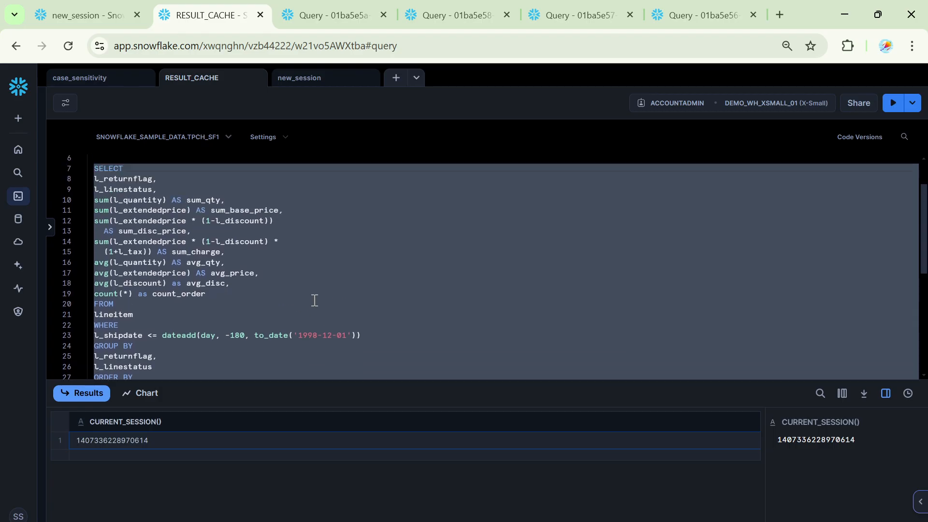
{"action": "double_click", "coordinate": [174, 283]}
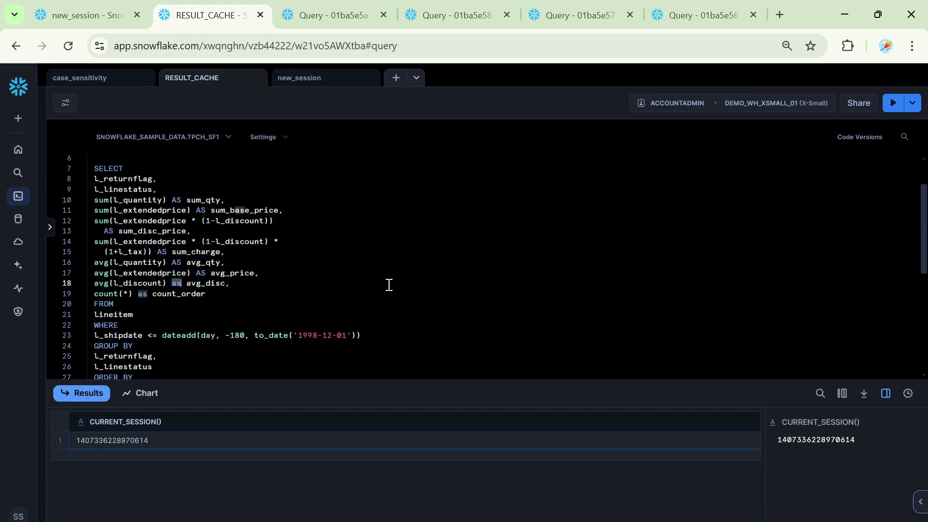
{"action": "type", "text": "AS"}
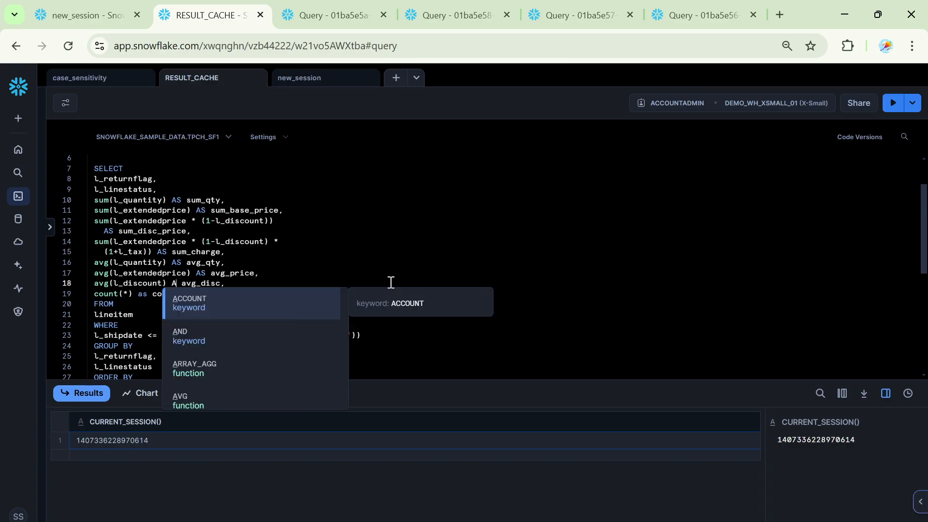
{"action": "left_click", "coordinate": [312, 249]}
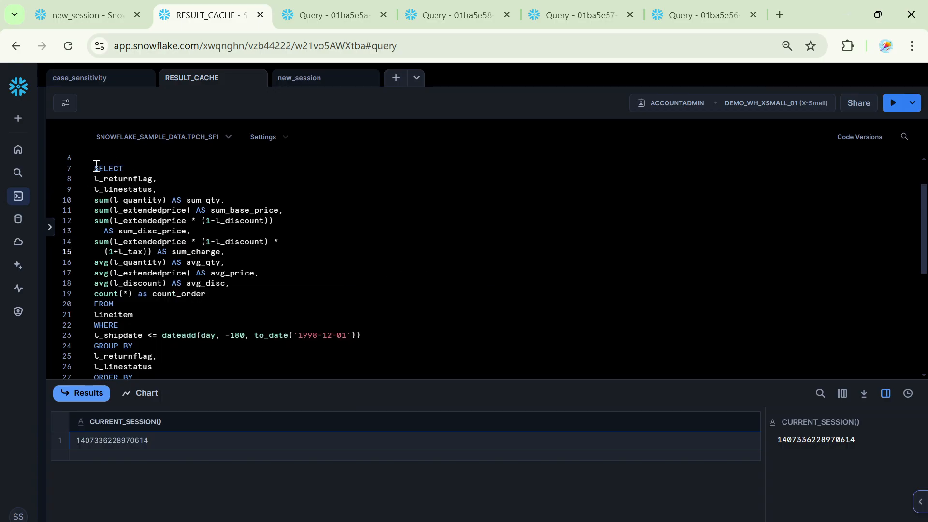
- Run the edited lineitem query in RESULT_CACHE and open its query profile
{"action": "left_click_drag", "start_coordinate": [96, 165], "coordinate": [305, 343]}
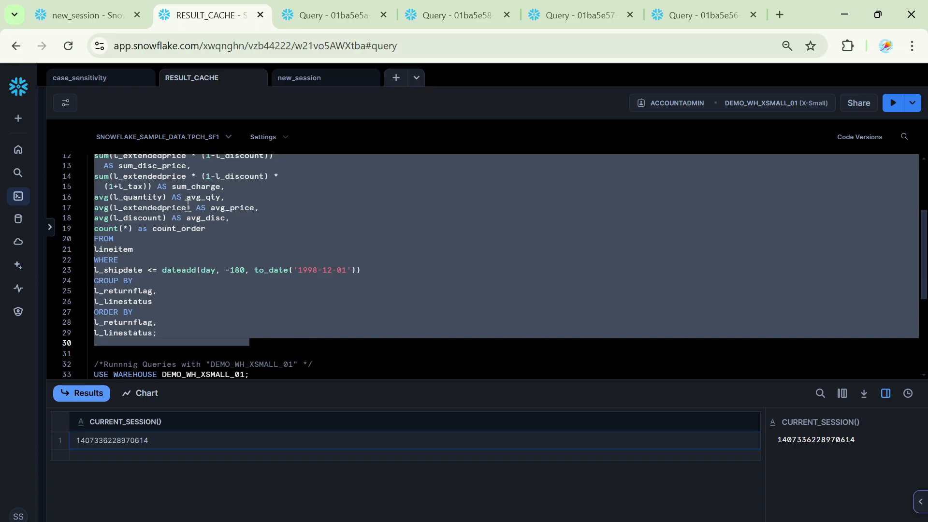
{"action": "left_click", "coordinate": [893, 102]}
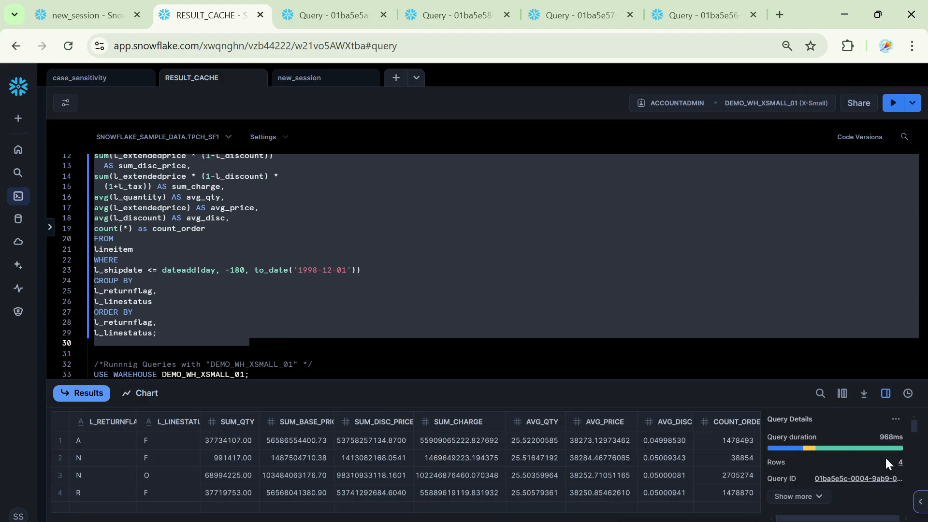
{"action": "left_click", "coordinate": [870, 479]}
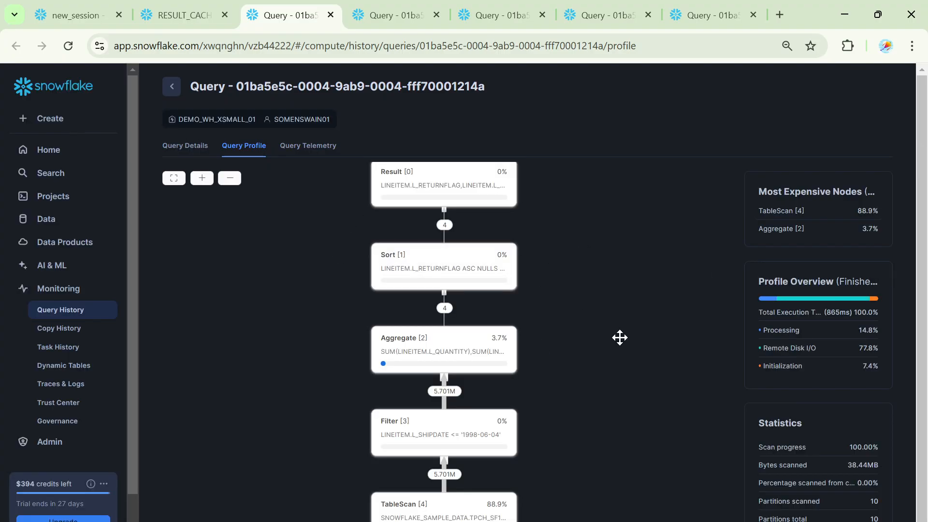
- Return to the RESULT_CACHE worksheet and run the SHOW PARAMETERS statement under Additional Parameters
{"action": "left_click", "coordinate": [176, 15]}
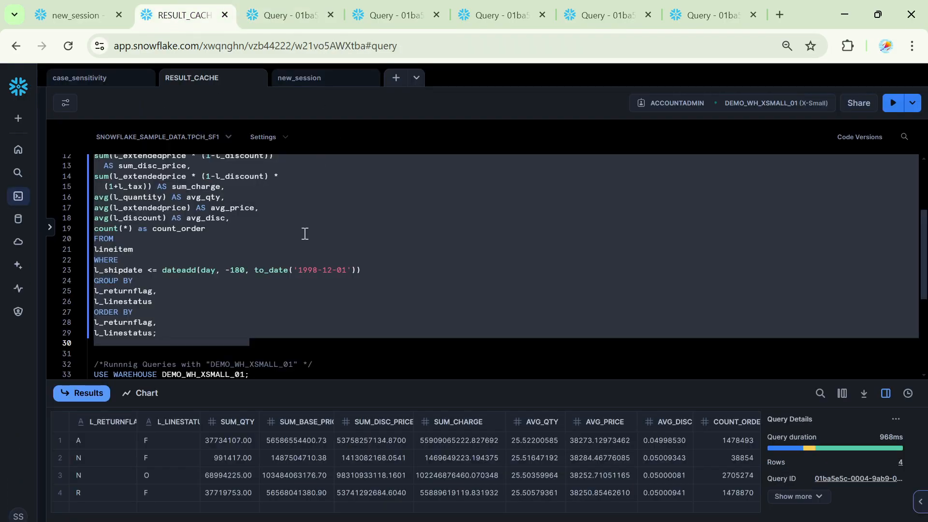
{"action": "left_click", "coordinate": [299, 271]}
{"action": "scroll", "coordinate": [301, 281], "scroll_direction": "down", "scroll_amount": 3}
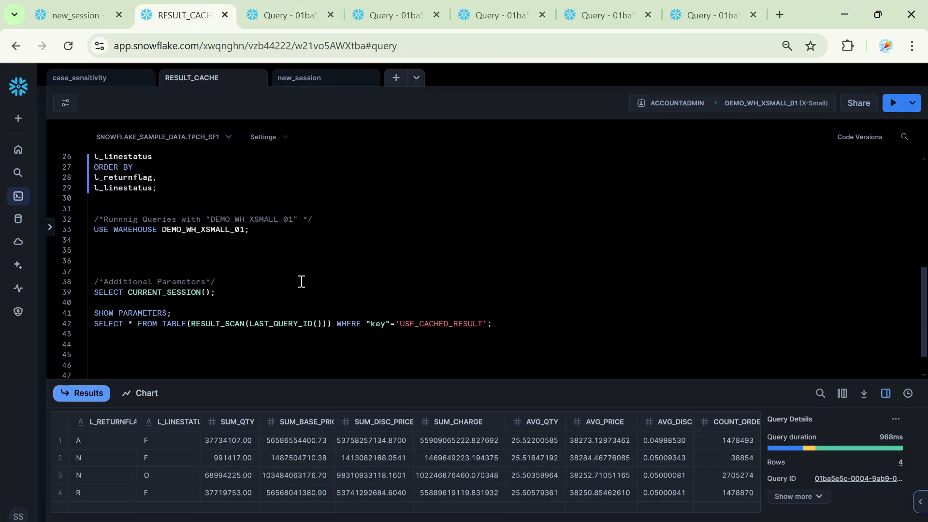
{"action": "triple_click", "coordinate": [150, 312]}
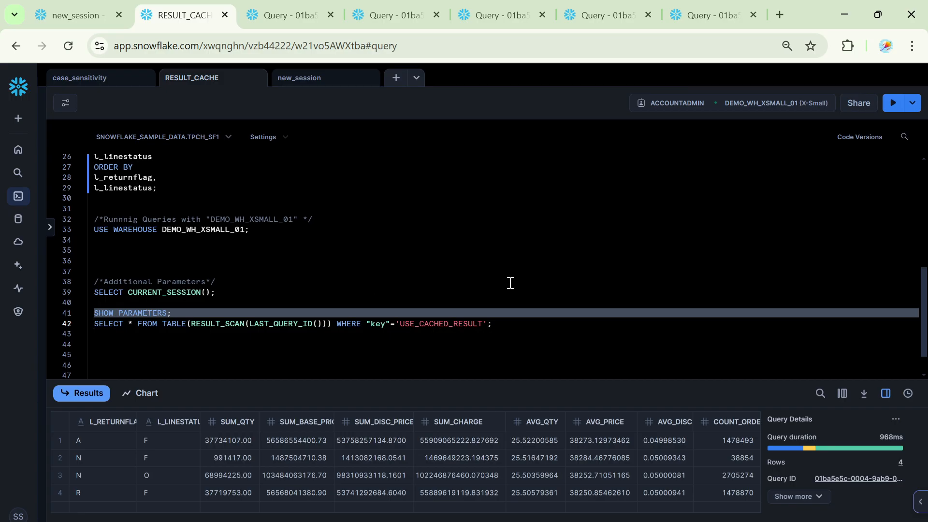
{"action": "left_click", "coordinate": [893, 103]}
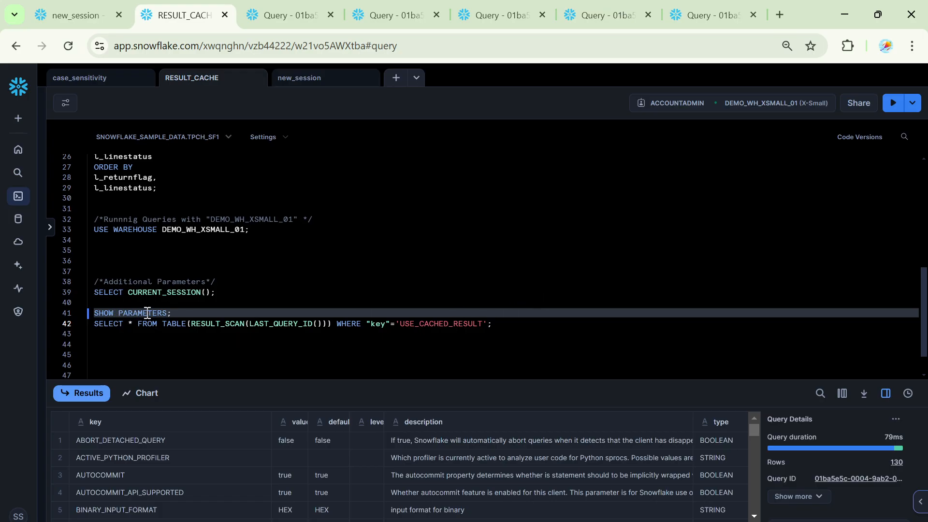
- Run the RESULT_SCAN(LAST_QUERY_ID()) query that filters the parameter list to the key USE_CACHED_RESULT
{"action": "triple_click", "coordinate": [213, 323]}
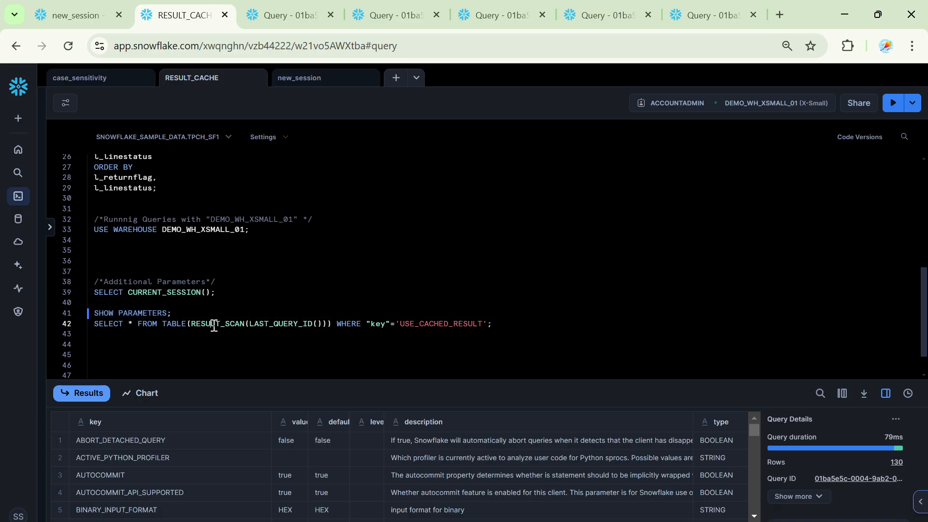
{"action": "left_click", "coordinate": [893, 103]}
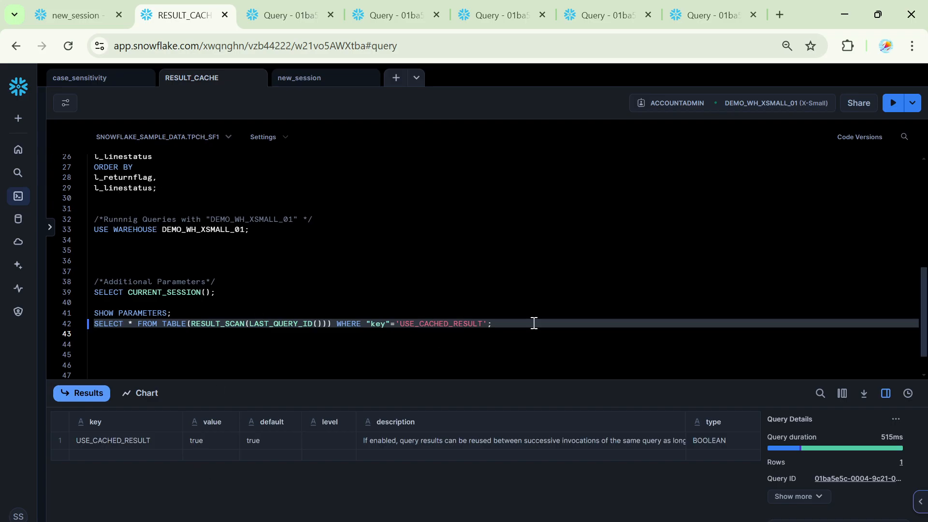
{"action": "left_click", "coordinate": [393, 274]}
{"action": "scroll", "coordinate": [348, 284], "scroll_direction": "up", "scroll_amount": 5}
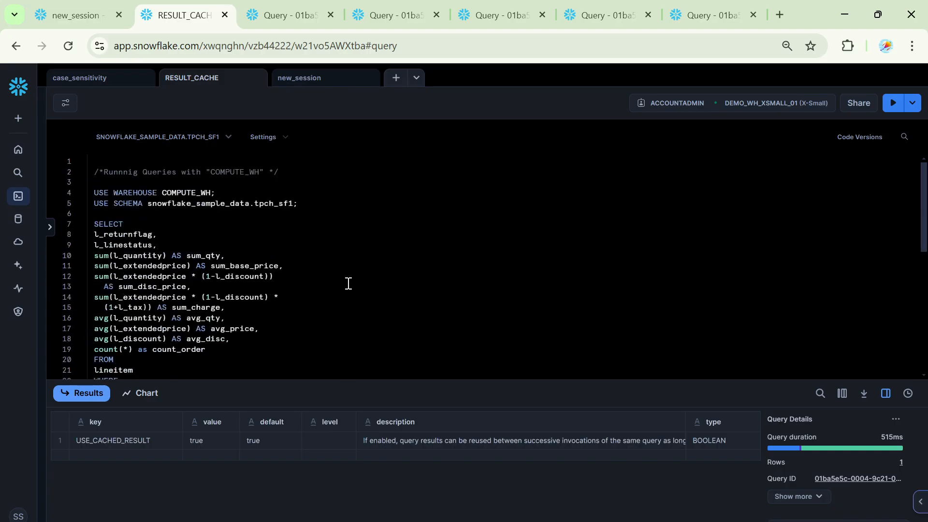